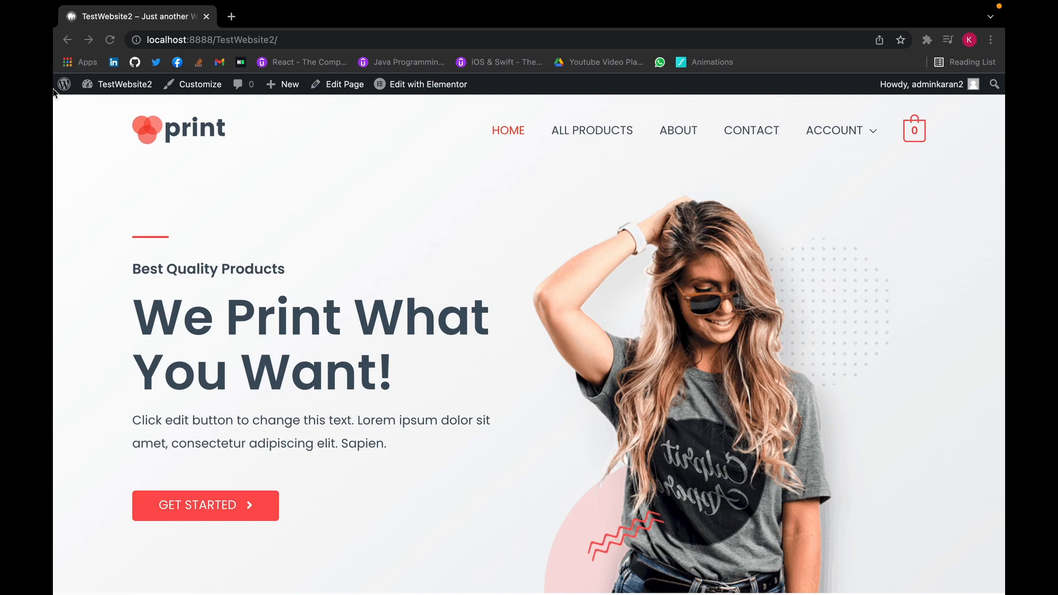
- Switch from the storefront to the TestWebsite2 admin Dashboard and go to WooCommerce Settings
click(90, 86)
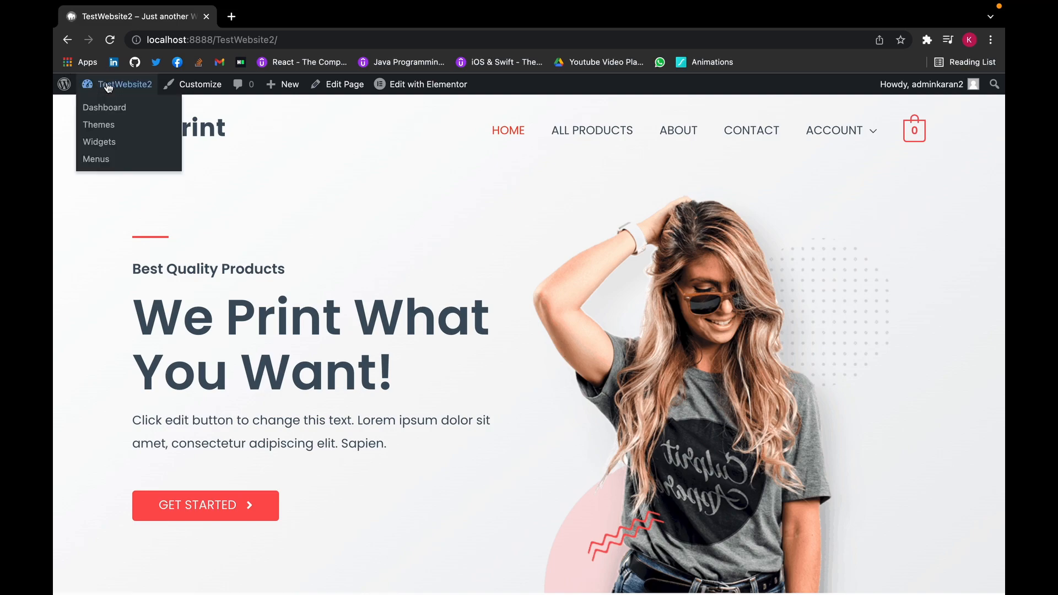
click(108, 86)
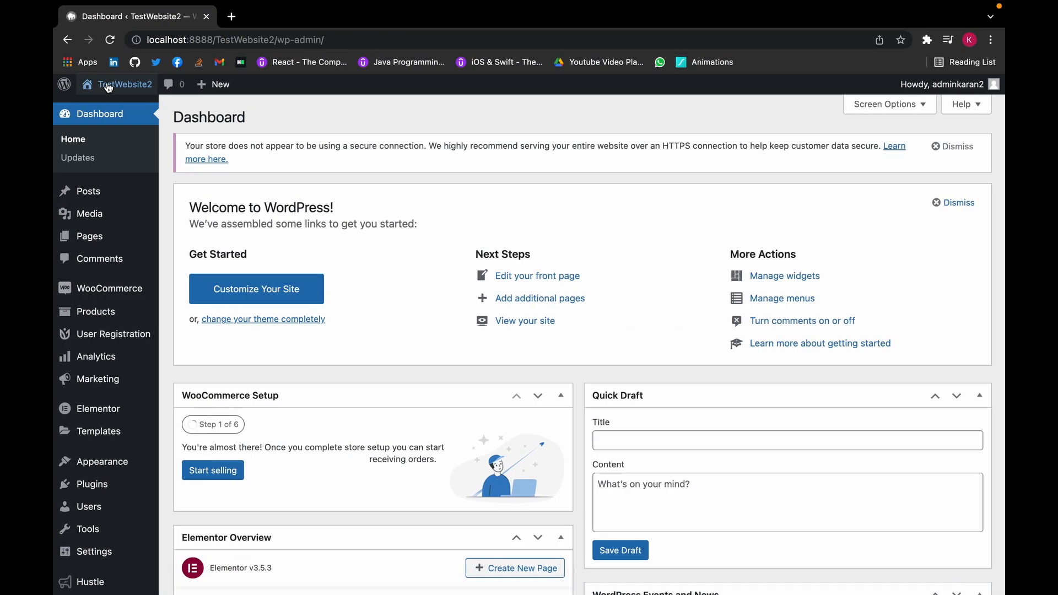
mouse_move(108, 87)
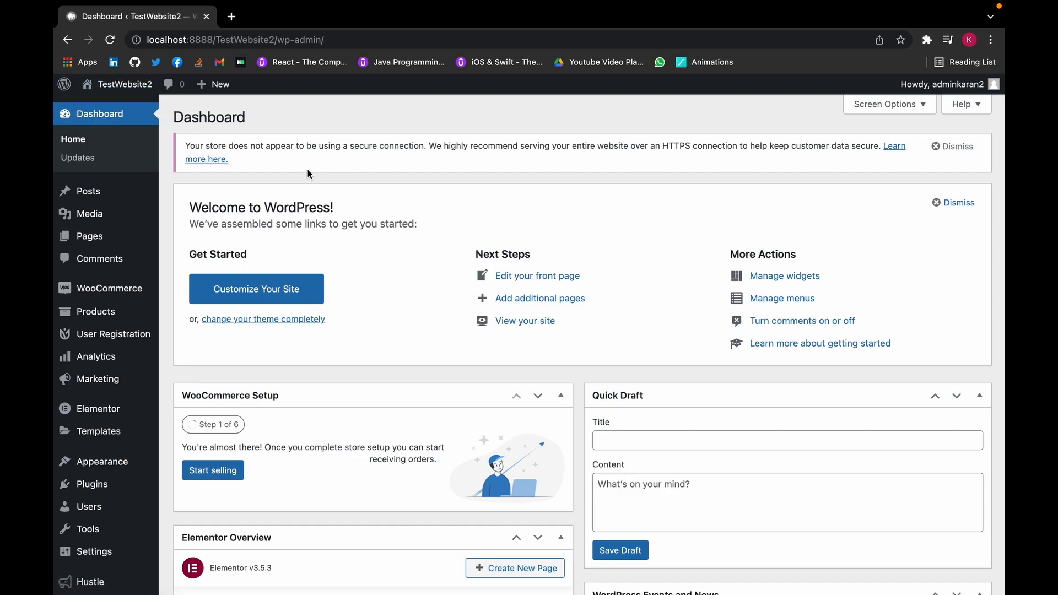
mouse_move(109, 292)
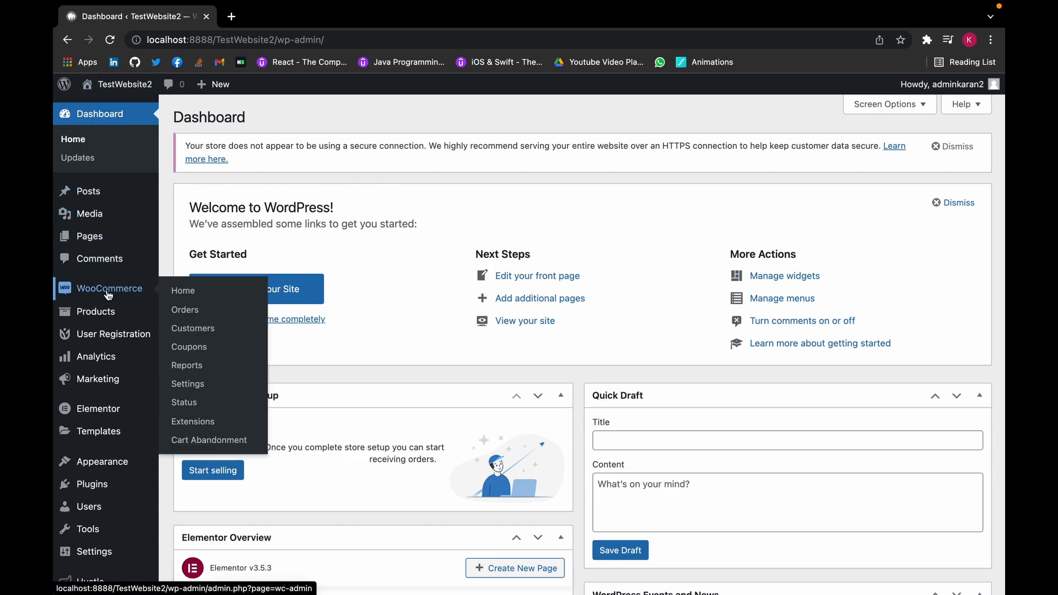
click(199, 392)
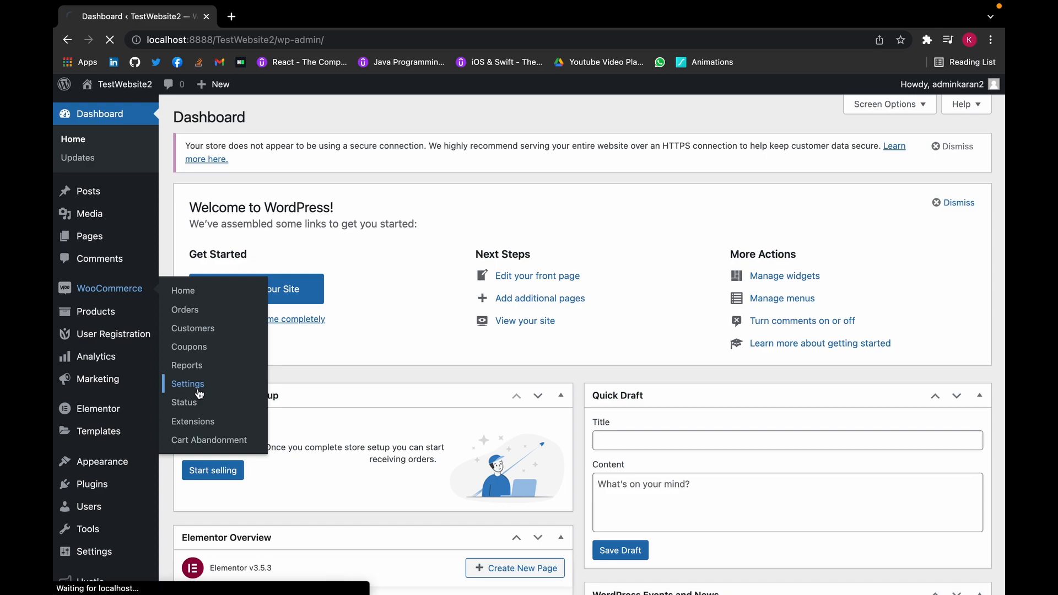
- Scroll the General settings to confirm 'Enable the use of coupon codes' is ticked
scroll(220, 398, down, 3)
scroll(220, 397, down, 3)
scroll(221, 402, down, 2)
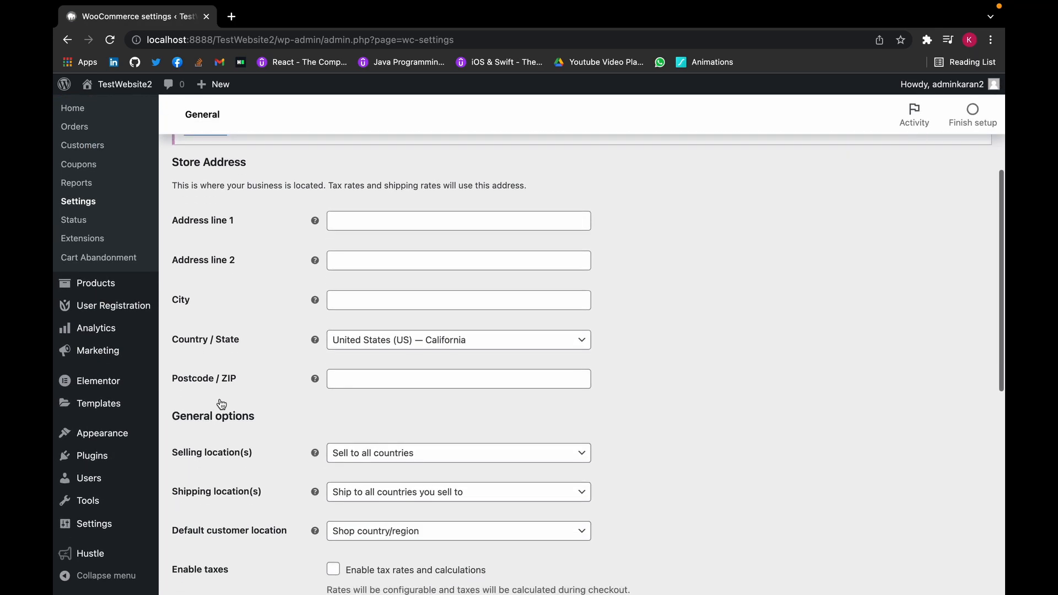
scroll(221, 404, down, 6)
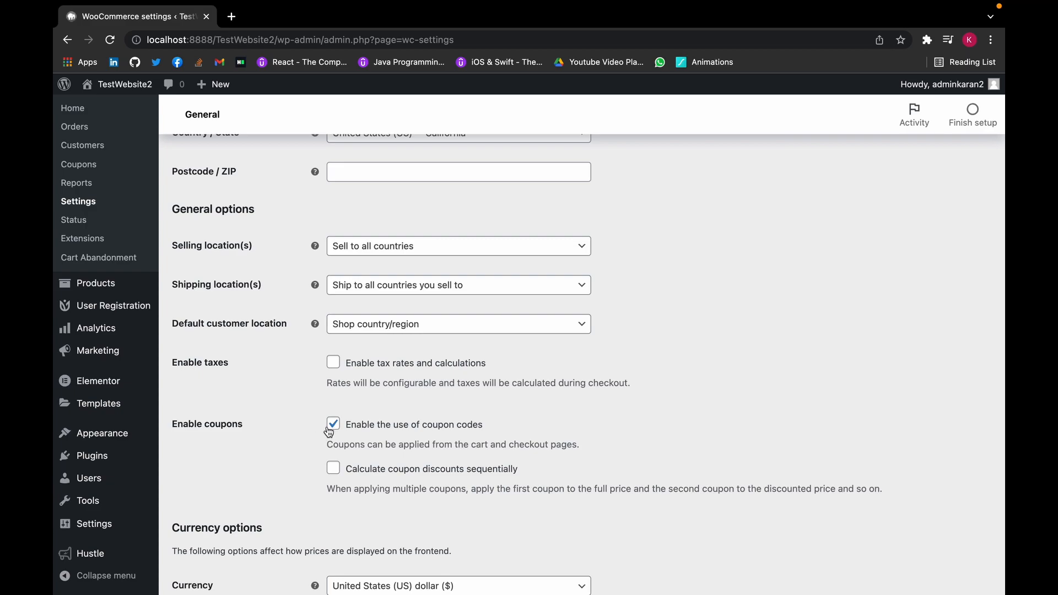
scroll(164, 249, up, 3)
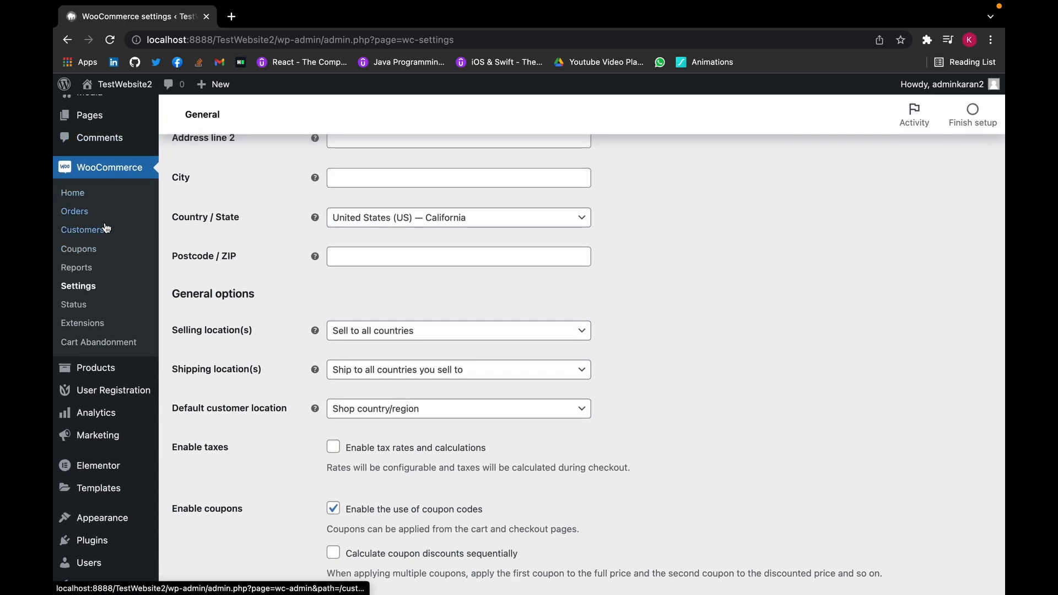
- Start the store's first coupon from the Coupons page with the code NEWSALE
click(101, 252)
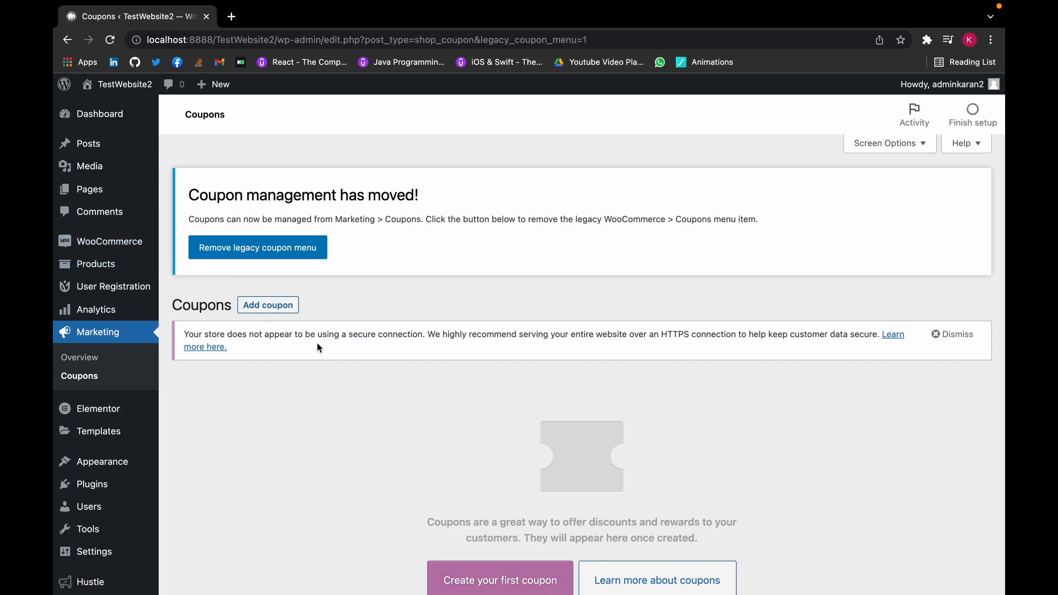
scroll(334, 351, down, 3)
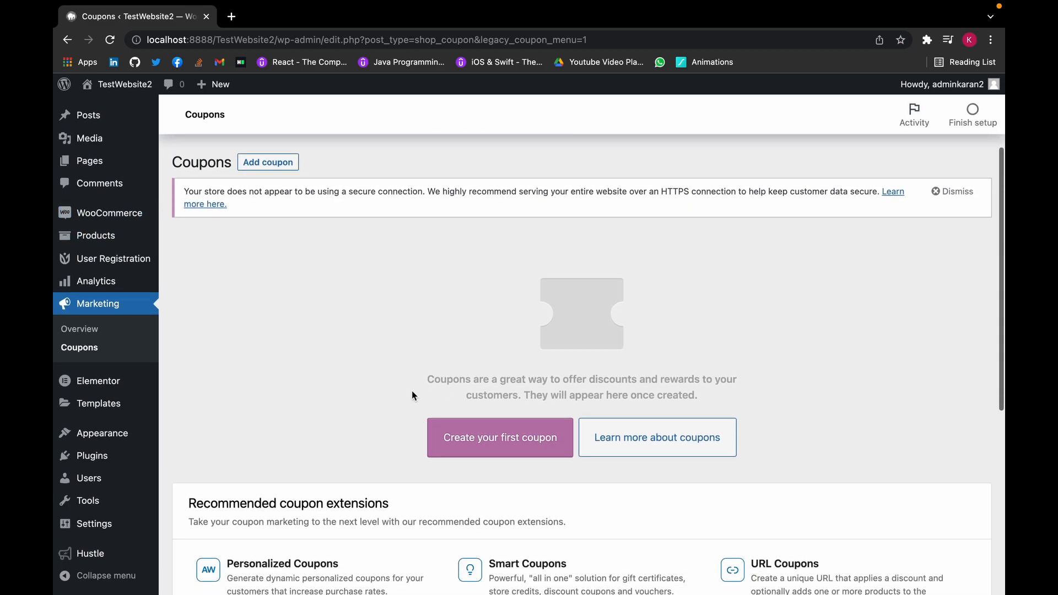
click(493, 457)
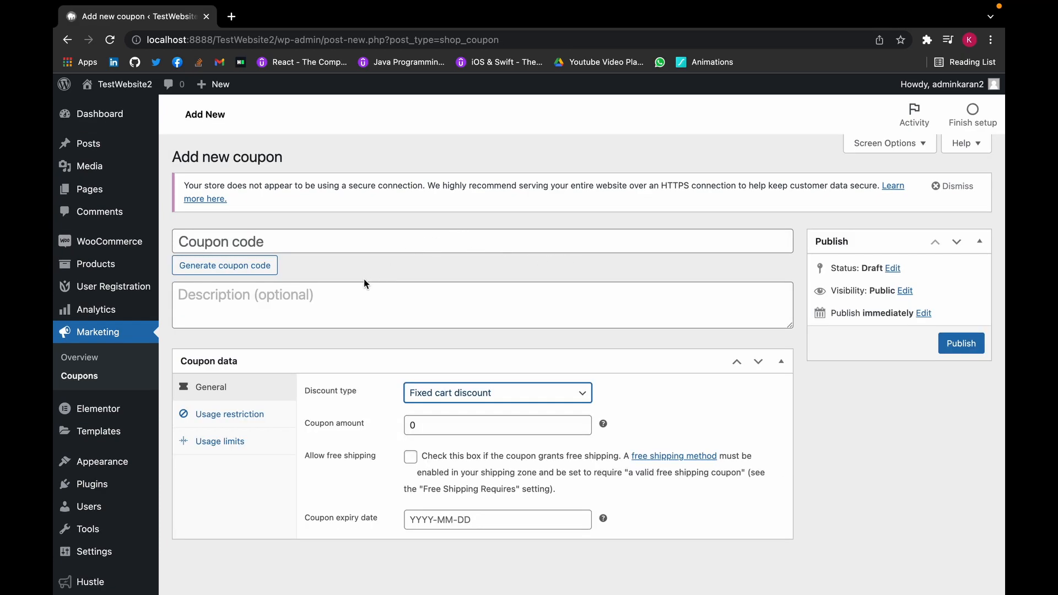
click(364, 236)
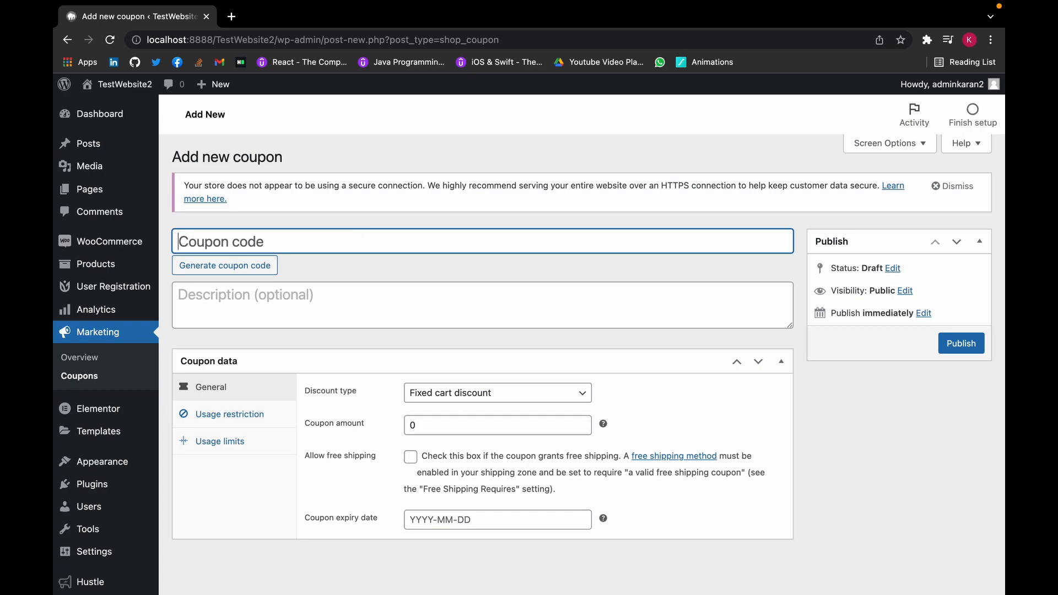
text(NEWSALE)
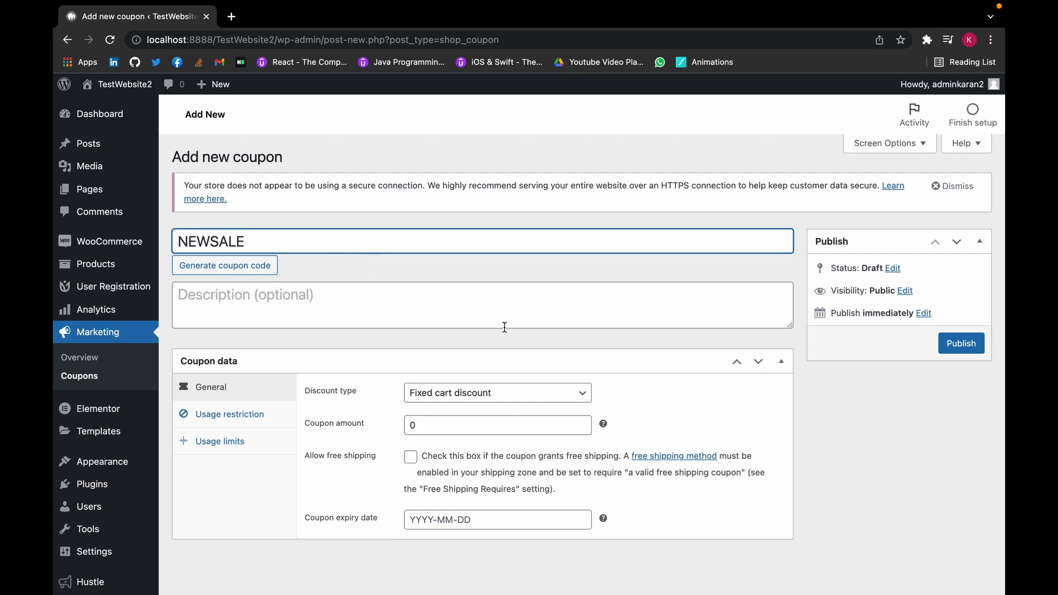
- Set the NEWSALE coupon's discount type to Percentage discount
scroll(505, 327, down, 1)
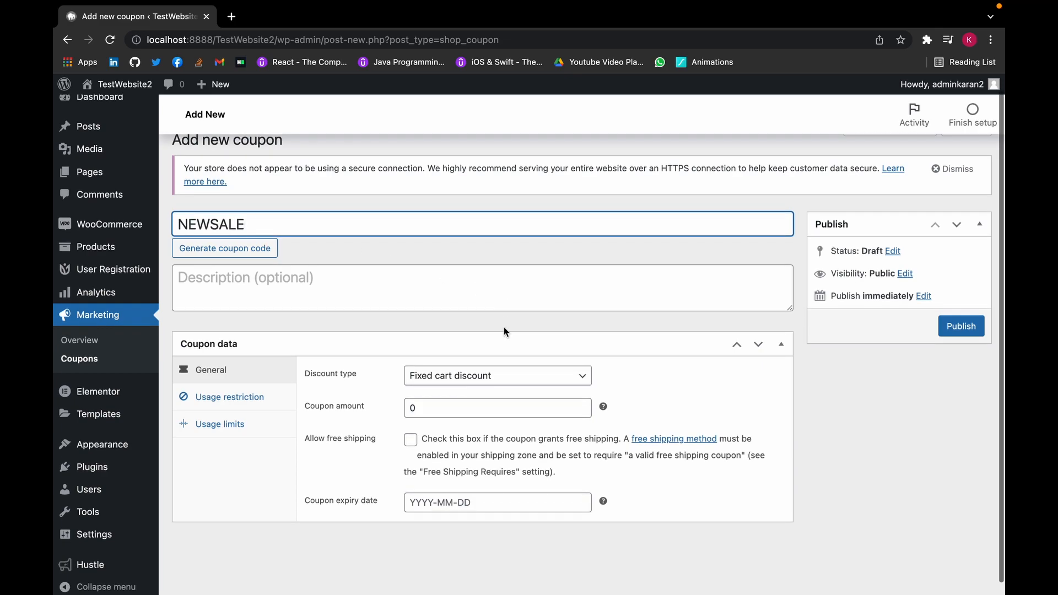
click(533, 382)
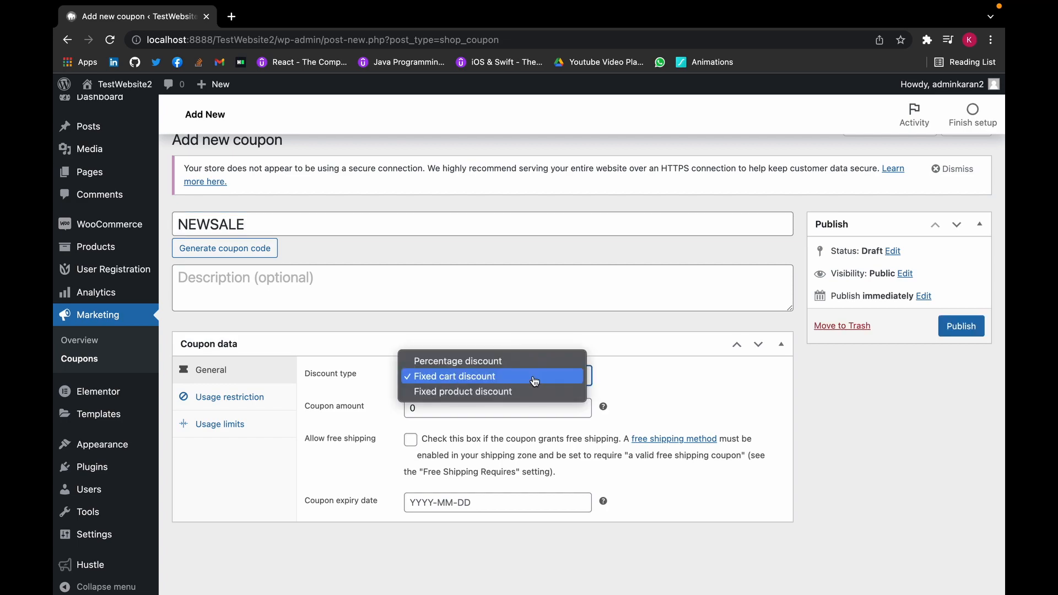
click(616, 343)
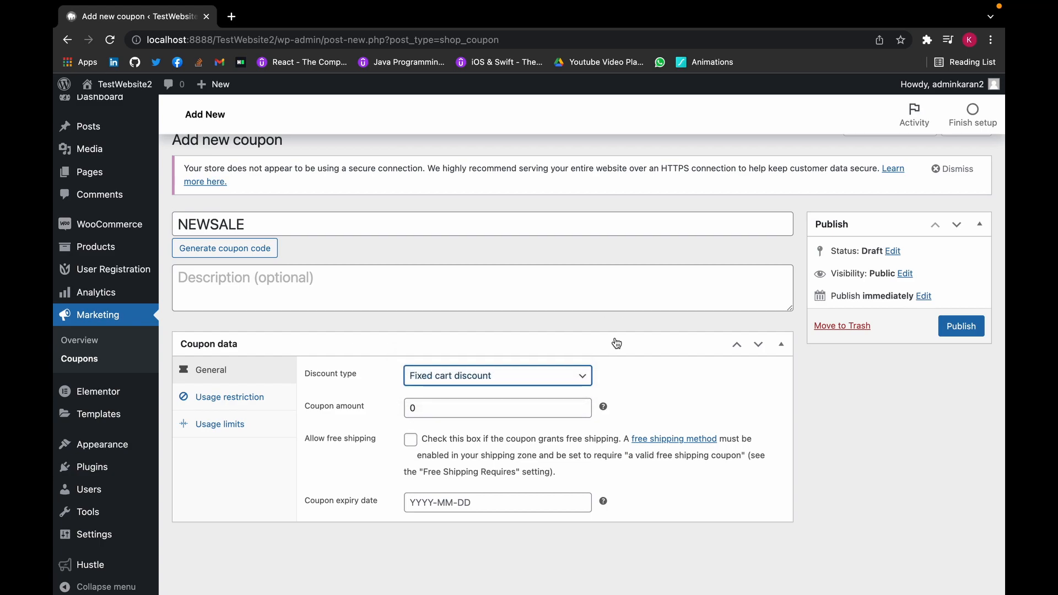
click(560, 375)
click(564, 366)
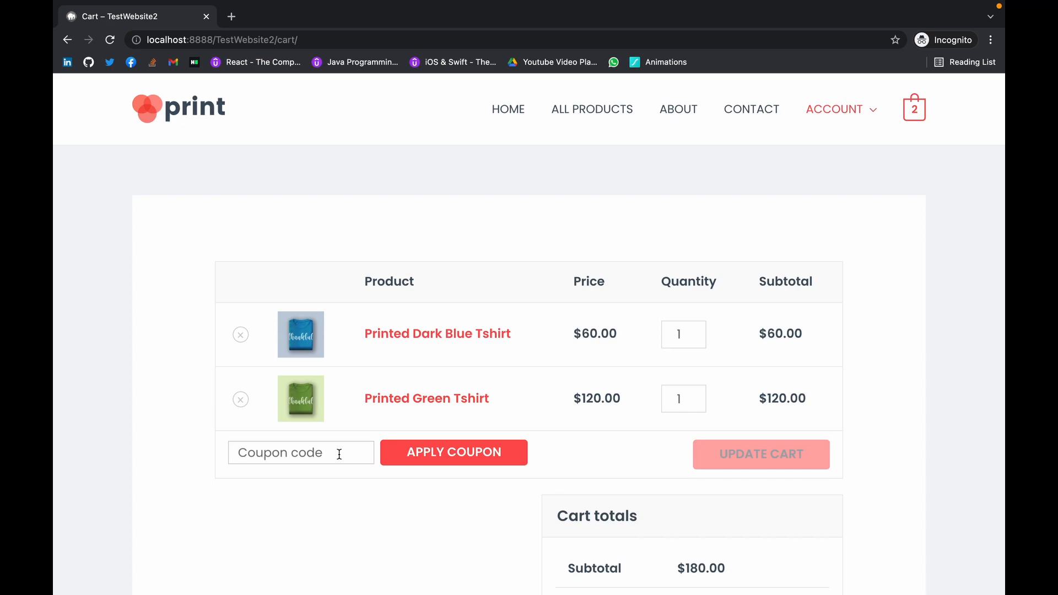
- Enter the NEWSALE coupon code in the cart's Coupon code field and apply it
click(339, 454)
text(NEW SALE)
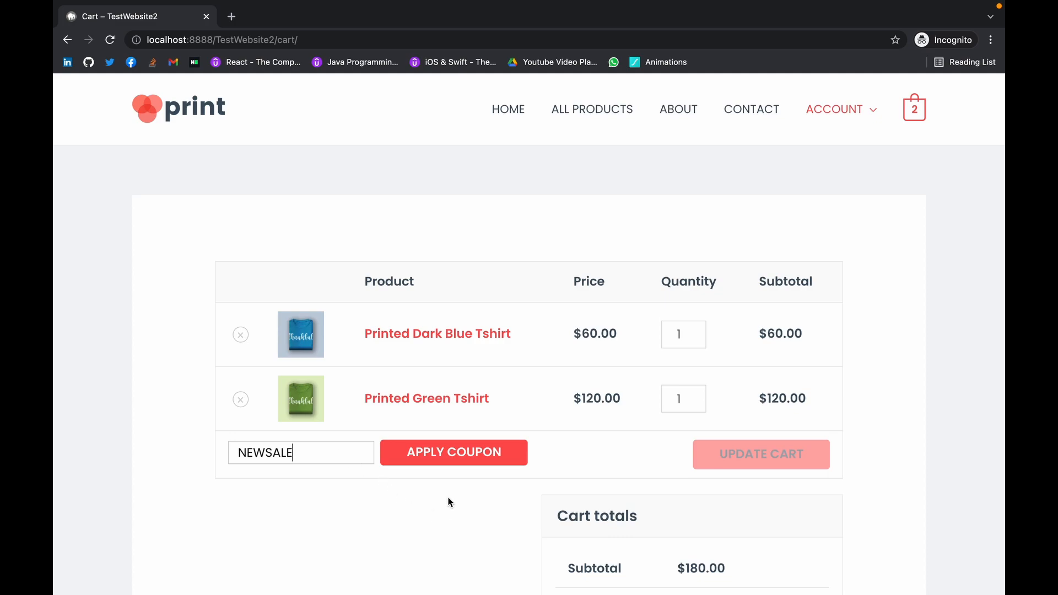
click(466, 456)
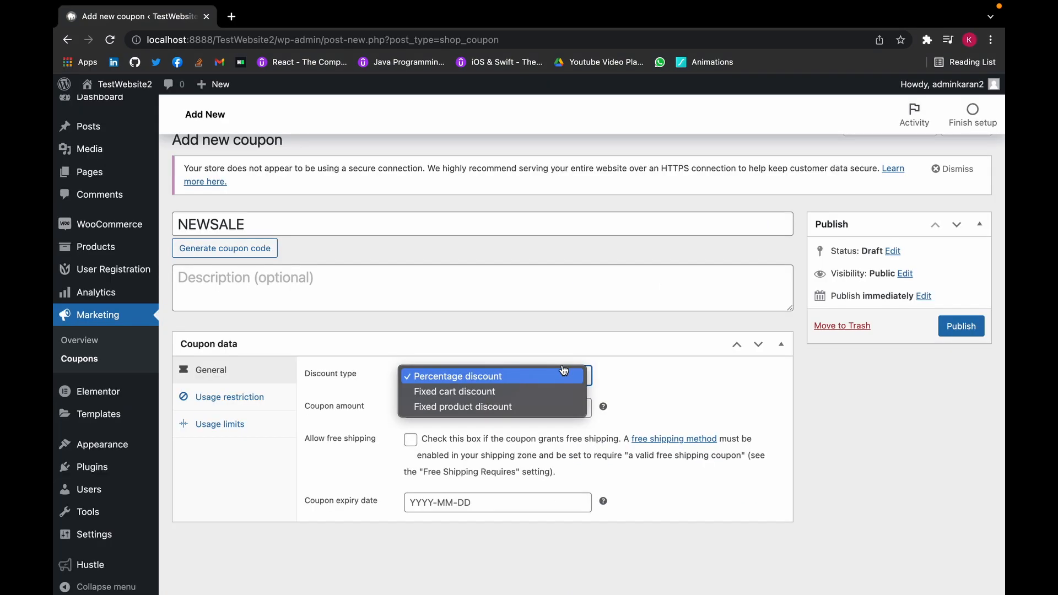
- Set the NEWSALE discount type to Fixed cart discount
click(559, 392)
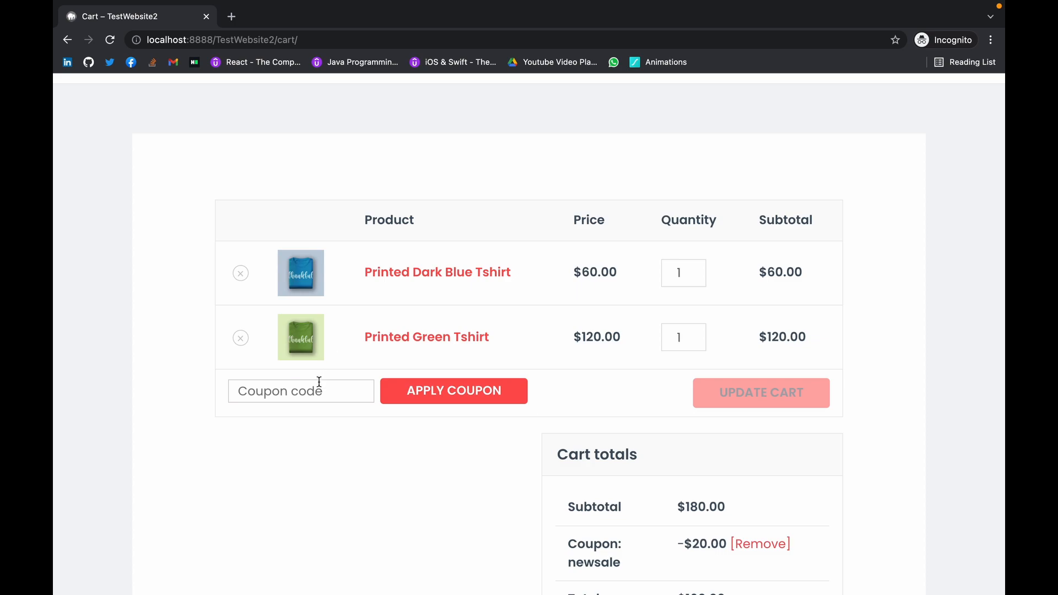
- Reload the cart and apply NEWSALE again, bringing the $180.00 subtotal down by $20.00
click(319, 383)
text(NEW)
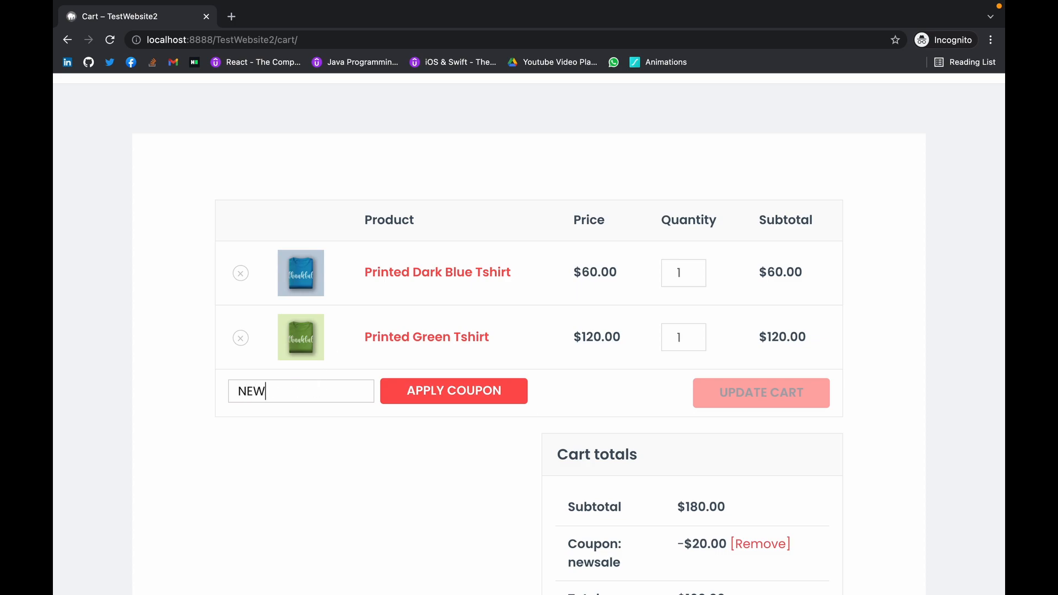
text(SALW)
key(BackSpace)
key(BackSpace)
key(BackSpace)
key(BackSpace)
key(BackSpace)
key(BackSpace)
key(BackSpace)
click(110, 39)
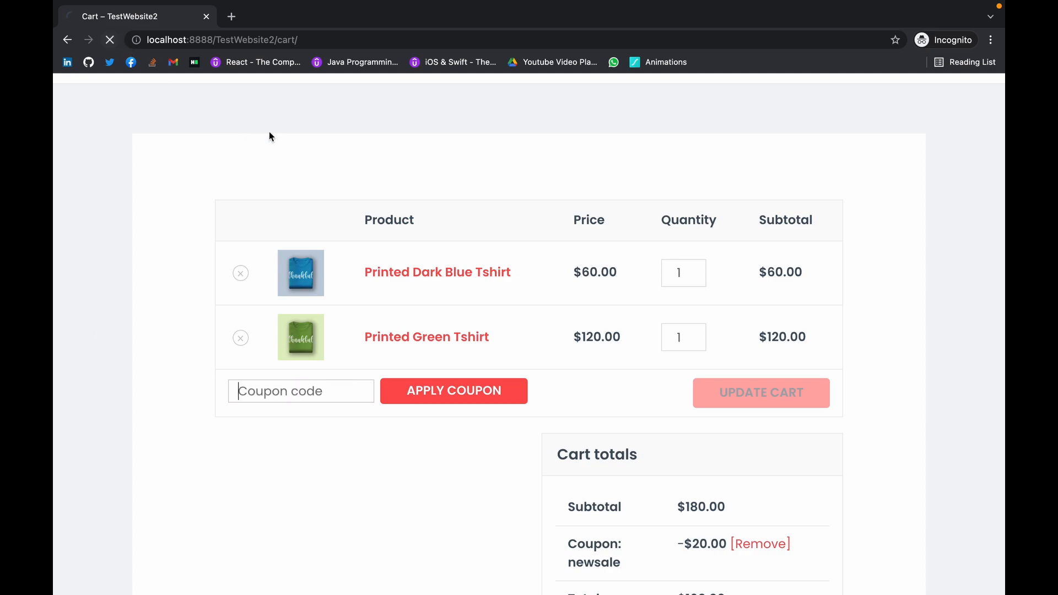
click(334, 393)
text(NEWSALE)
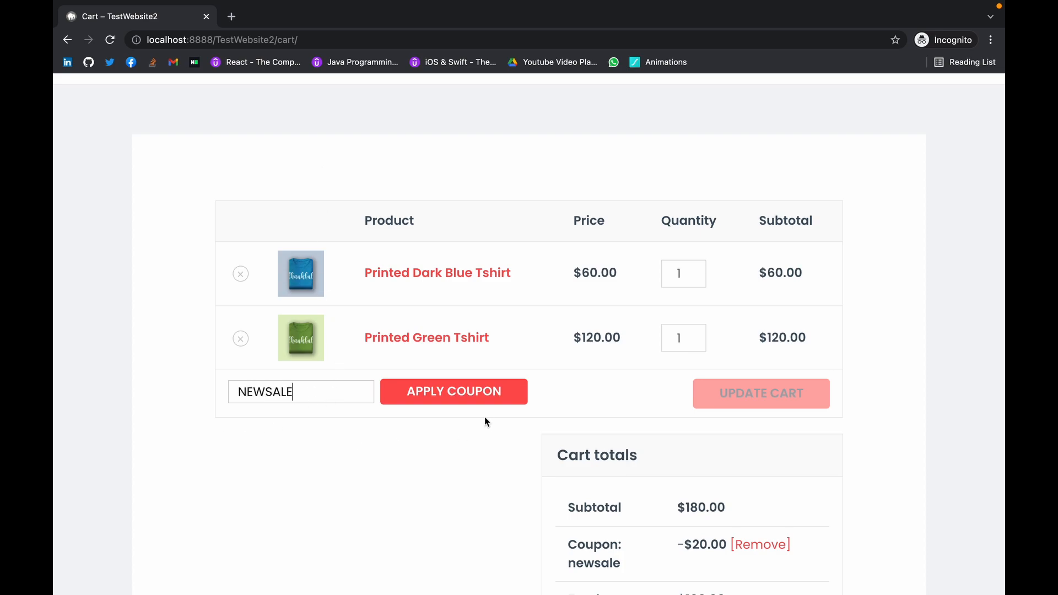
click(476, 395)
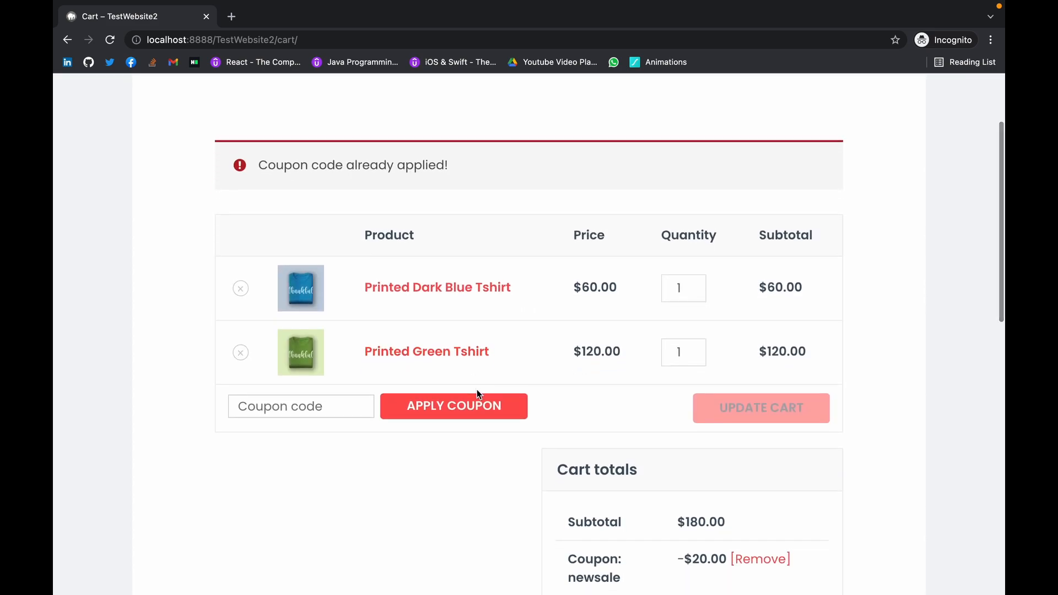
scroll(477, 393, down, 3)
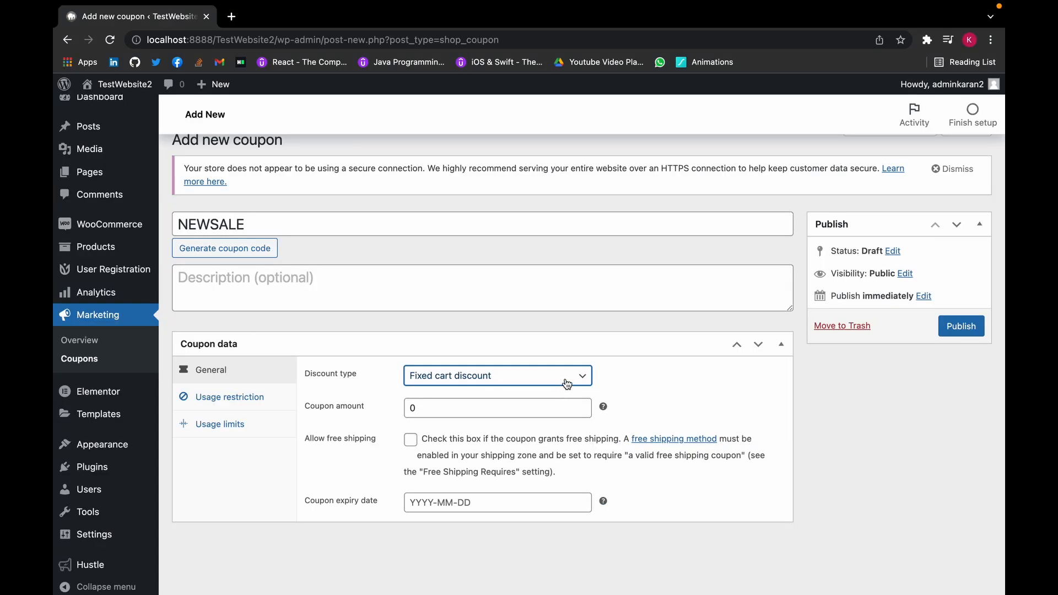
- Switch the NEWSALE discount type to Fixed product discount
click(567, 378)
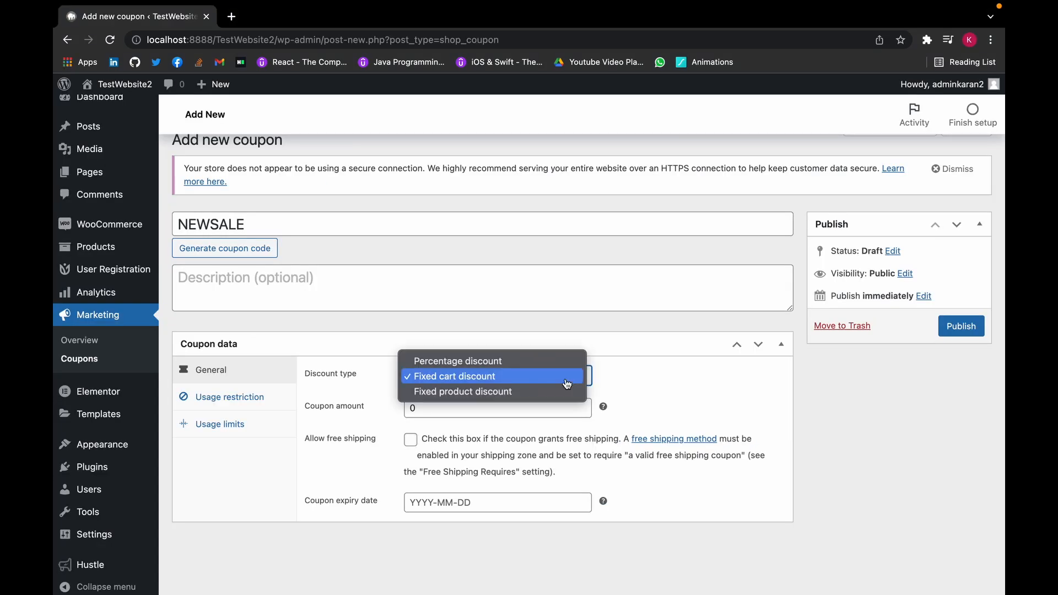
click(568, 393)
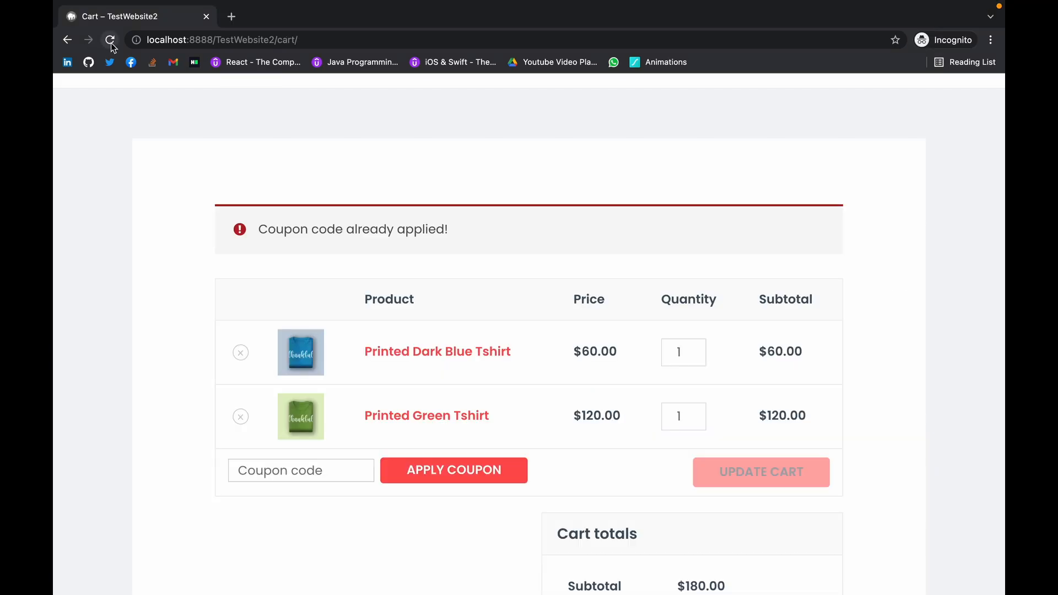
- Reload the cart and reapply NEWSALE for $40.00 off, a $140.00 total
click(109, 40)
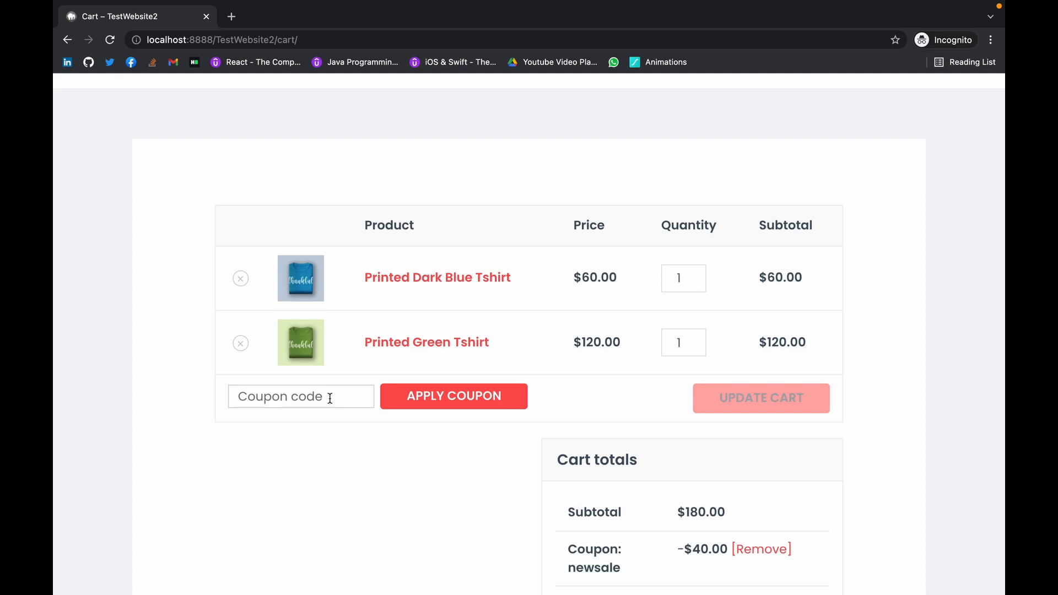
text(NEWSALE)
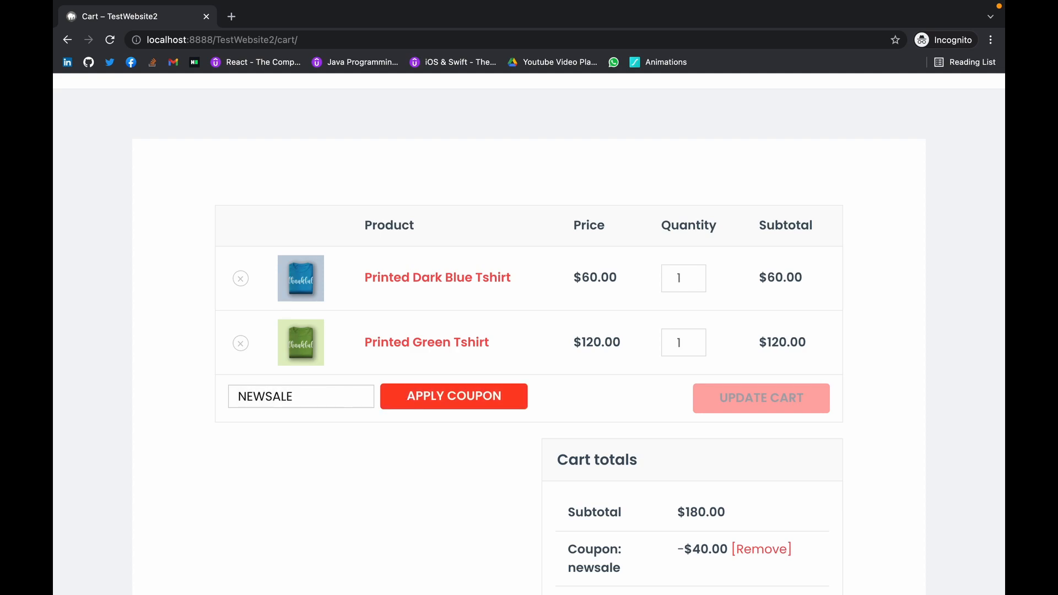
click(407, 402)
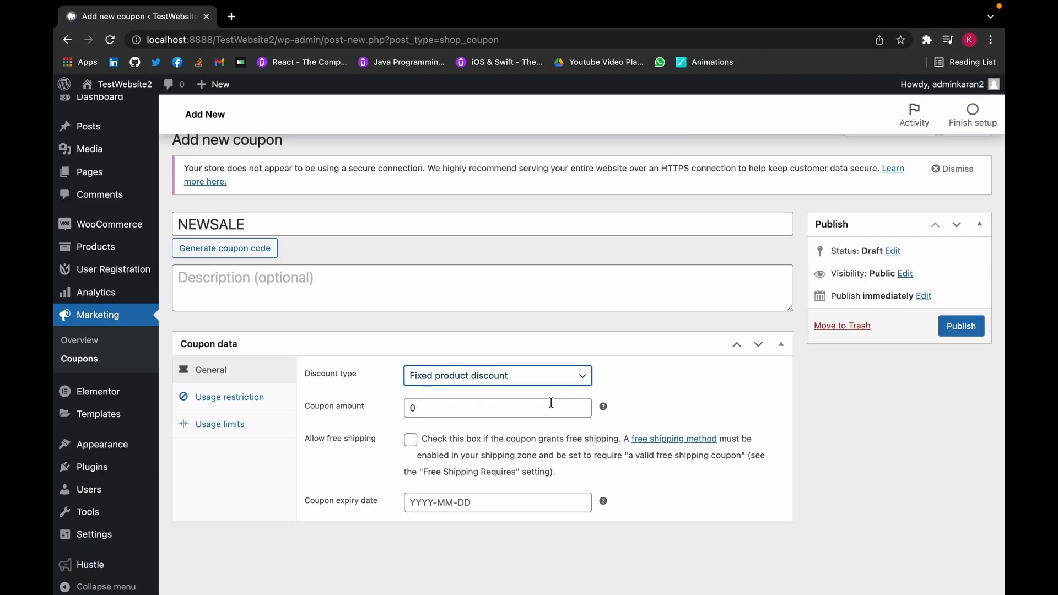
- Set the NEWSALE coupon amount to 5 with Percentage discount as its type
click(545, 408)
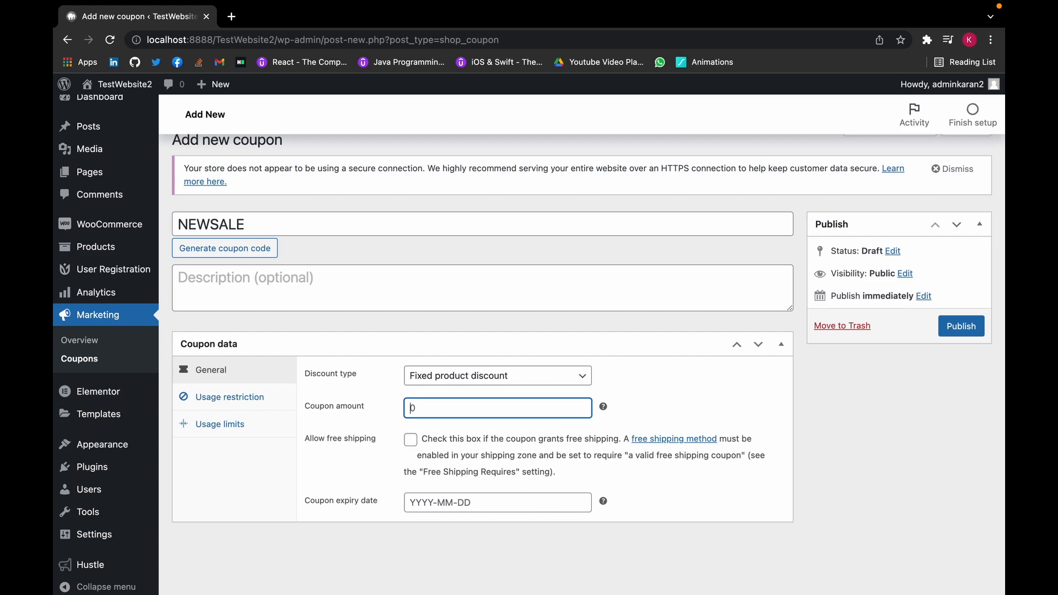
text(20)
click(509, 383)
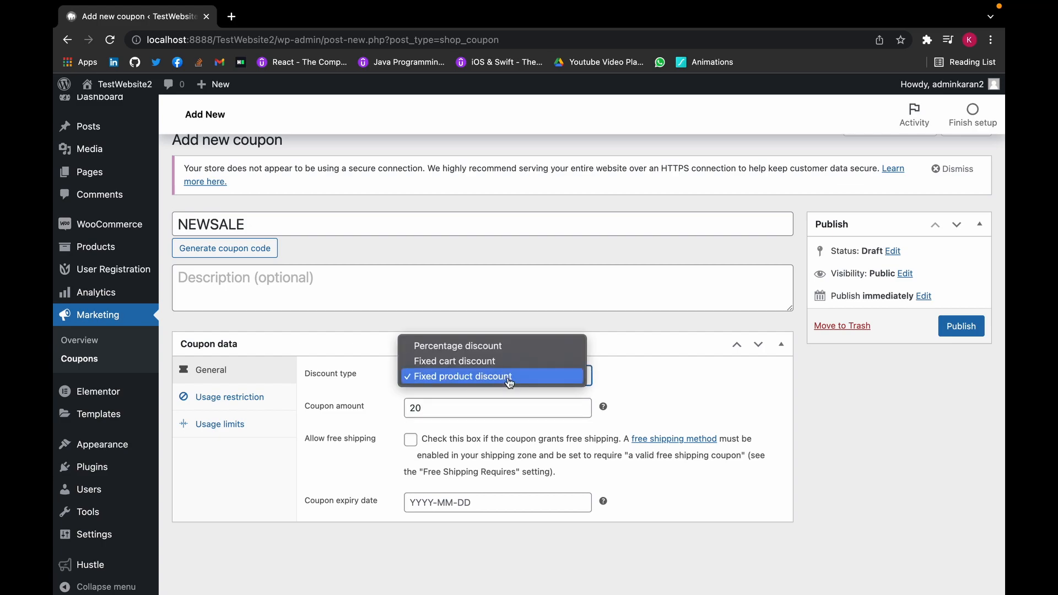
click(475, 408)
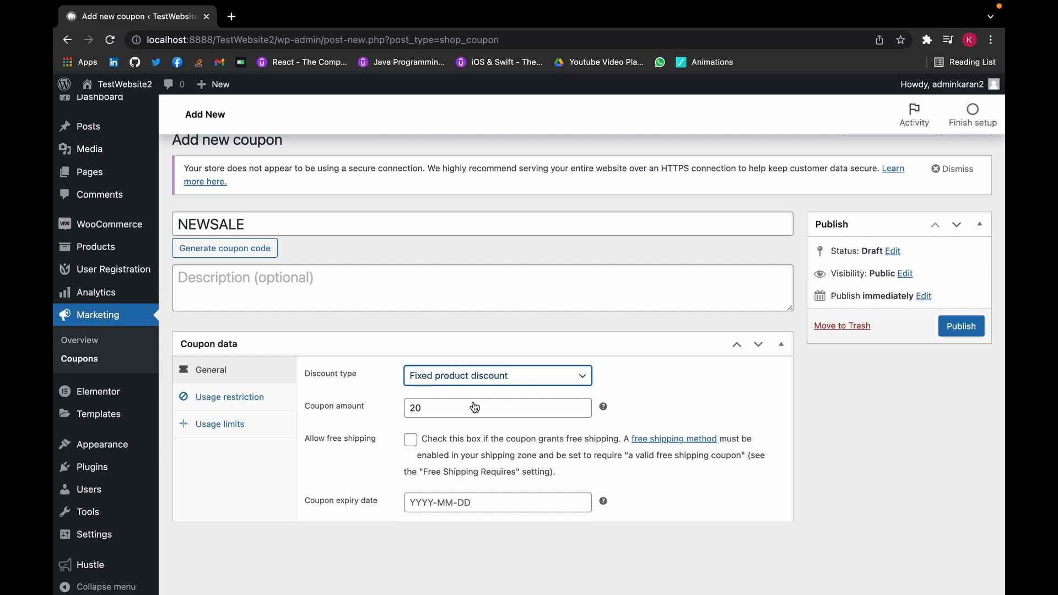
click(448, 412)
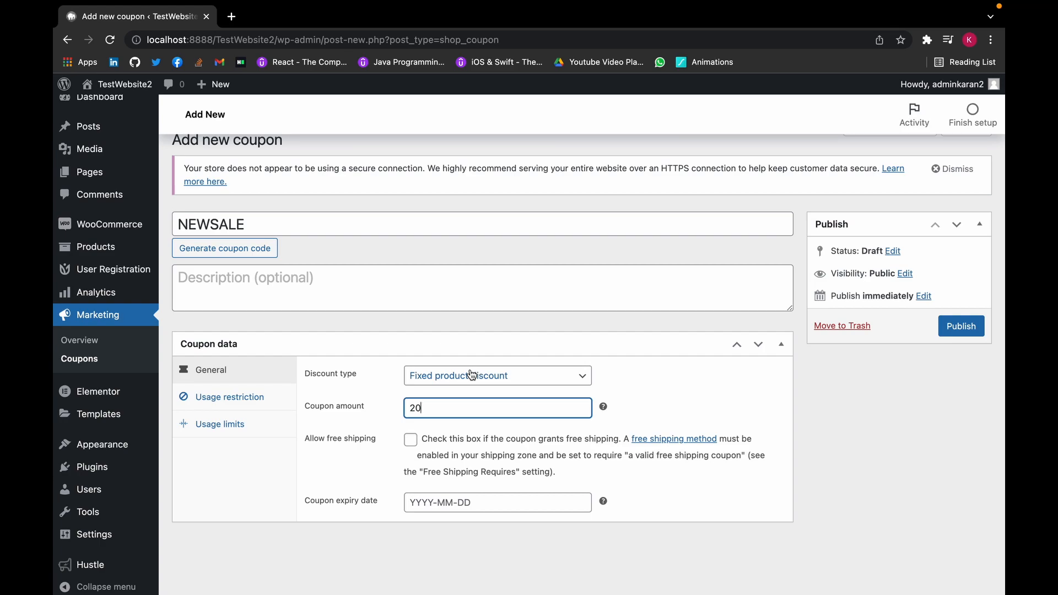
key(BackSpace)
key(BackSpace)
text(5)
click(466, 376)
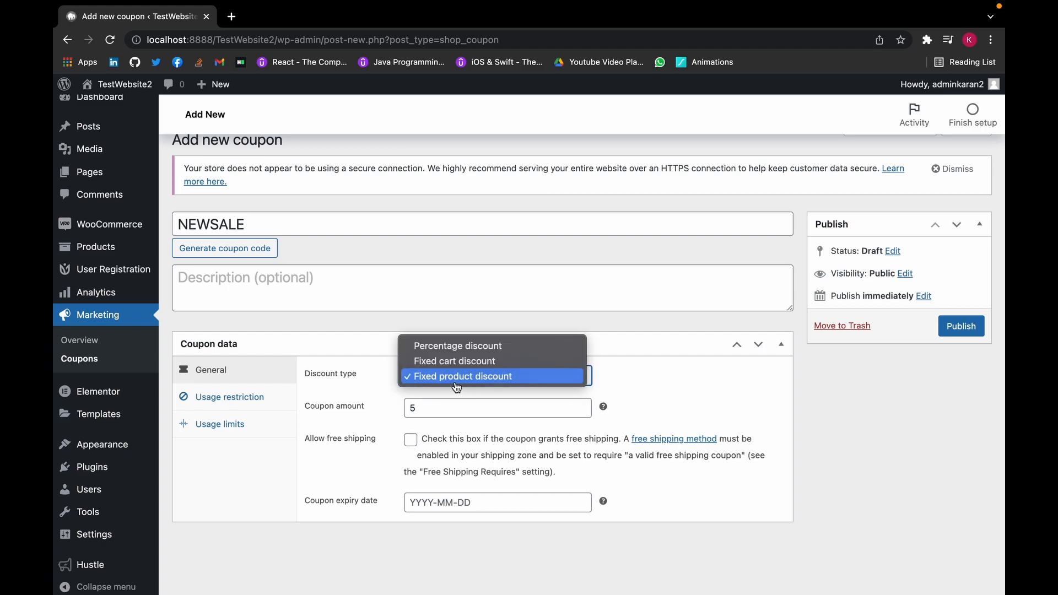
click(478, 351)
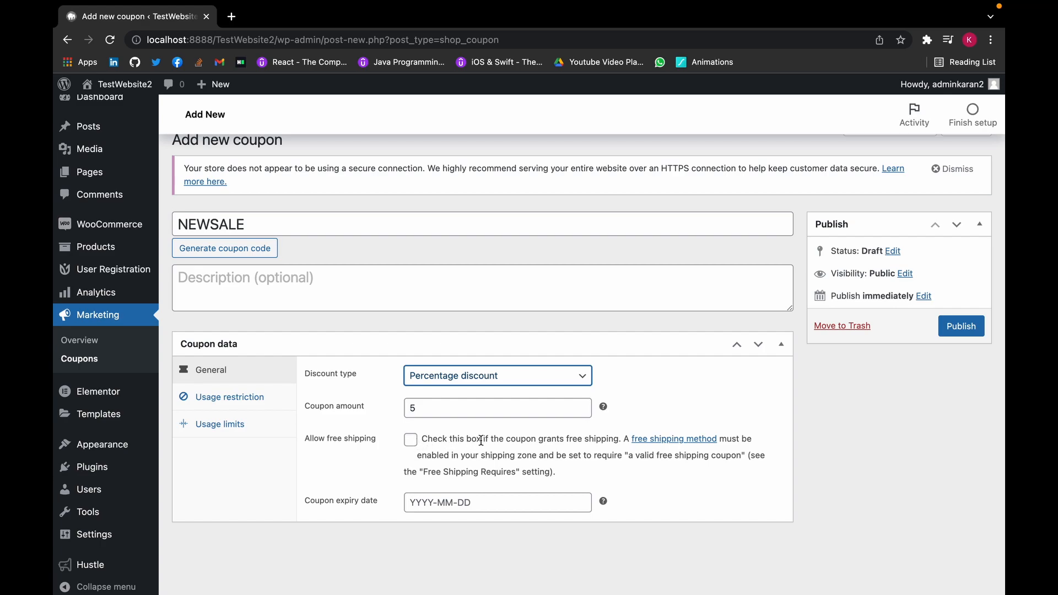
scroll(481, 441, down, 1)
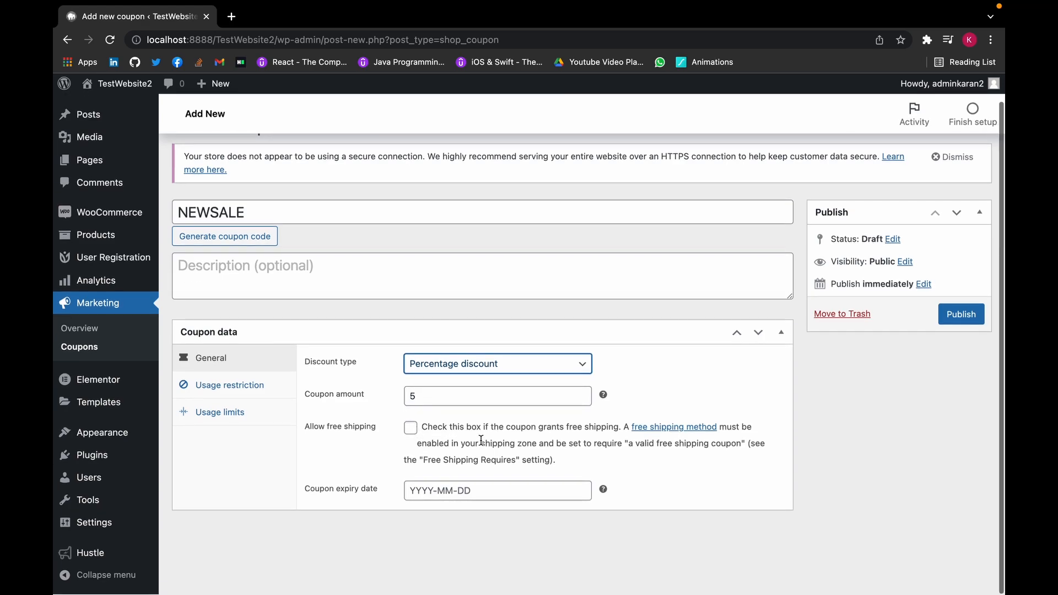
- Pick 20 January 2022 as the NEWSALE coupon expiry date
click(486, 495)
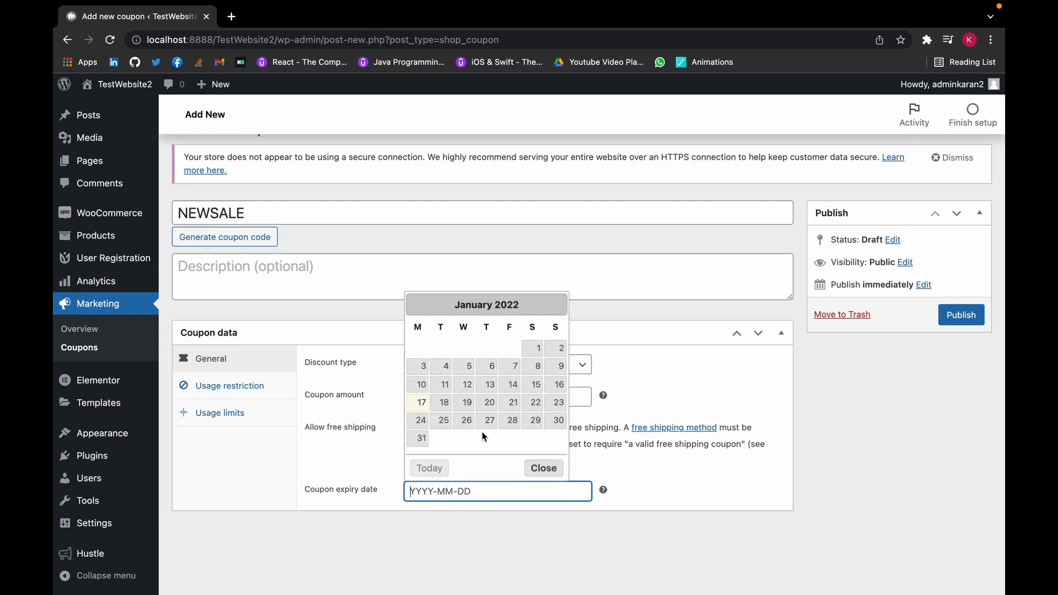
click(485, 404)
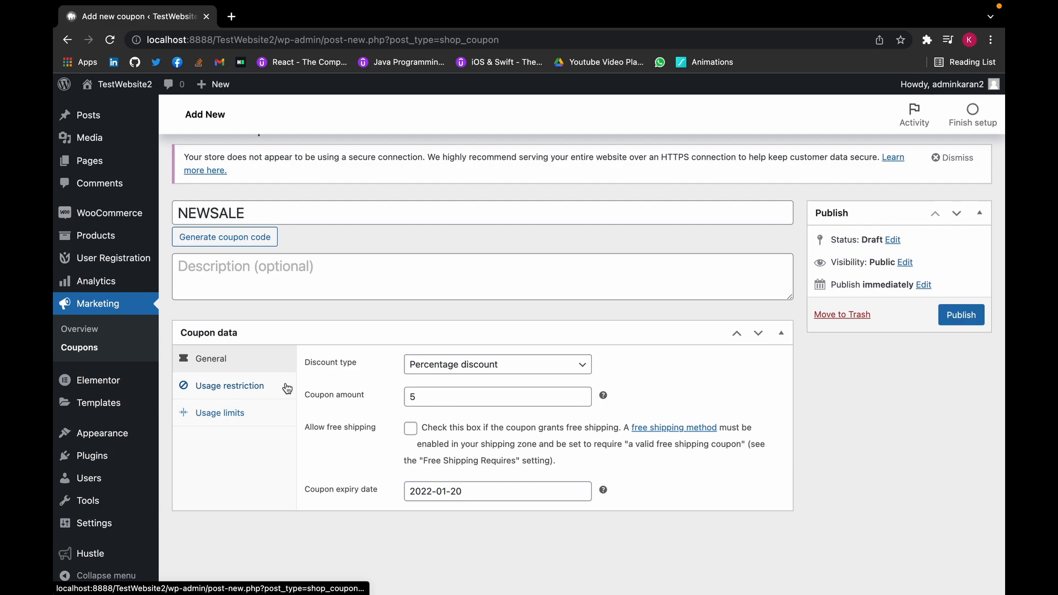
- Enter a minimum spend of 50 in NEWSALE's usage restriction settings
click(287, 389)
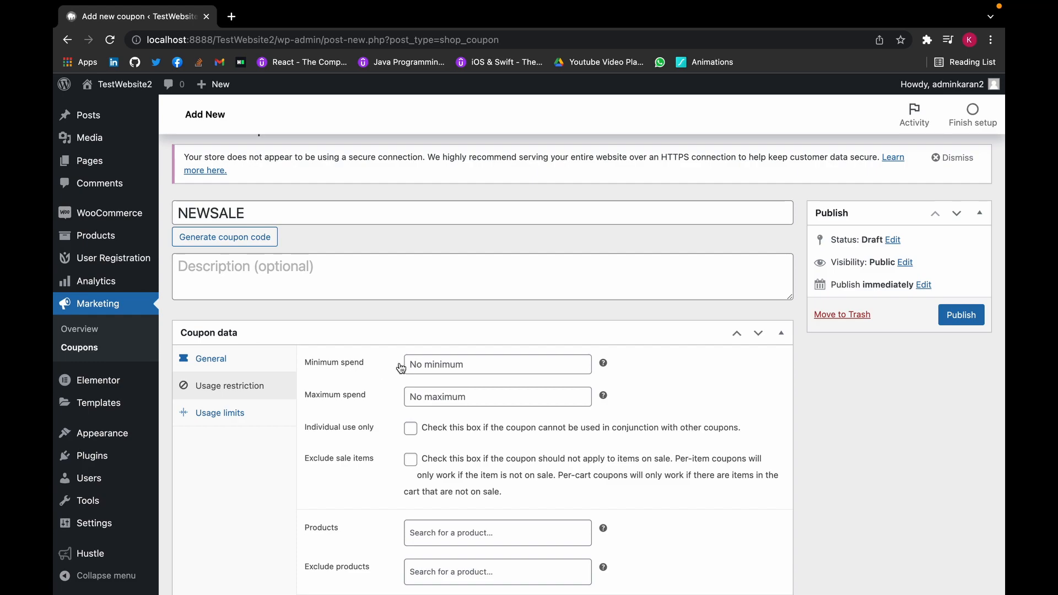
click(432, 357)
text(50)
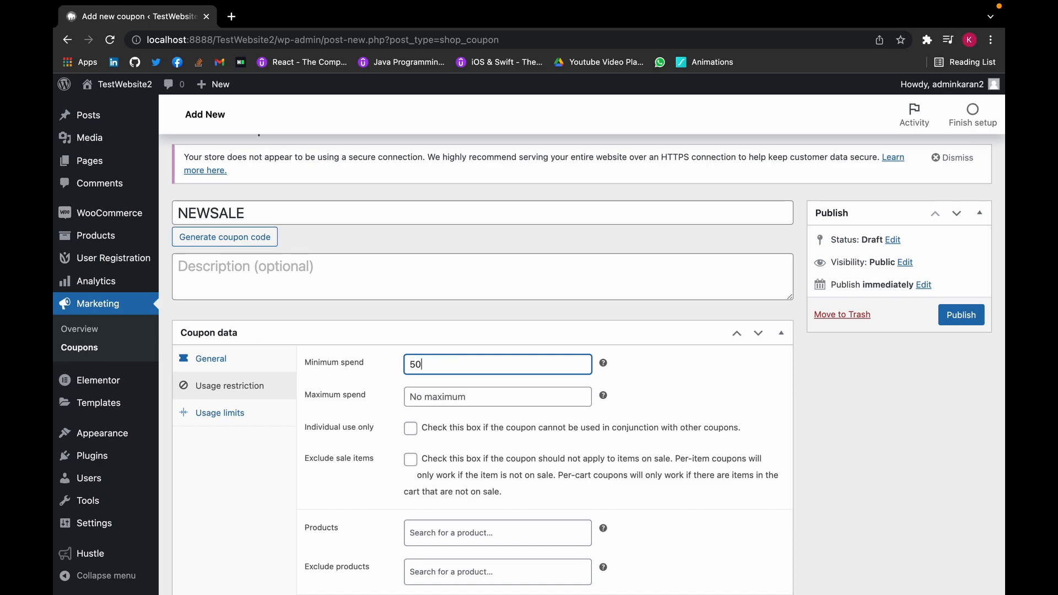
scroll(530, 345, down, 2)
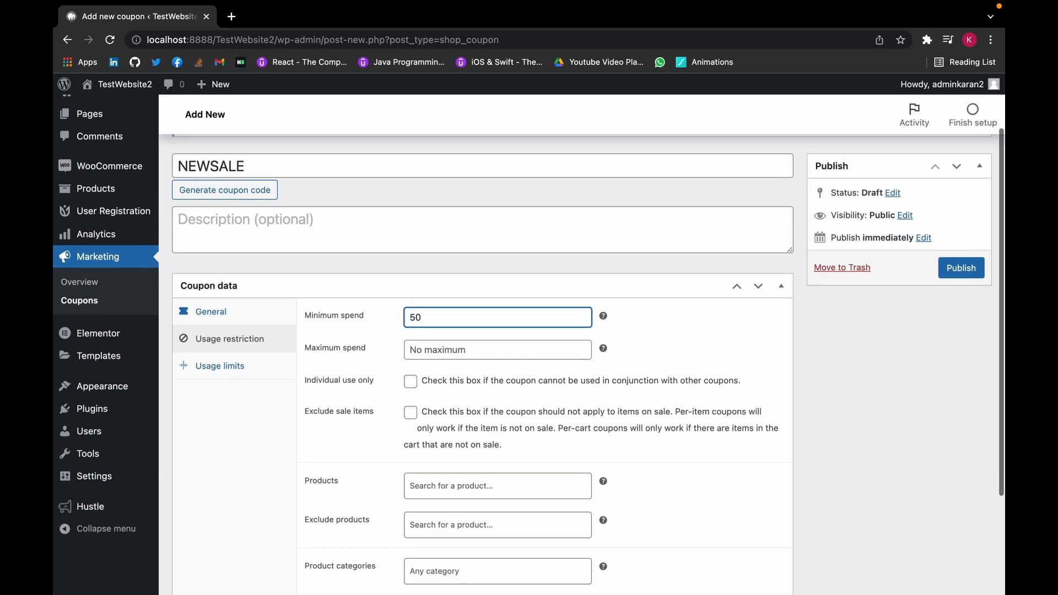
scroll(331, 378, down, 1)
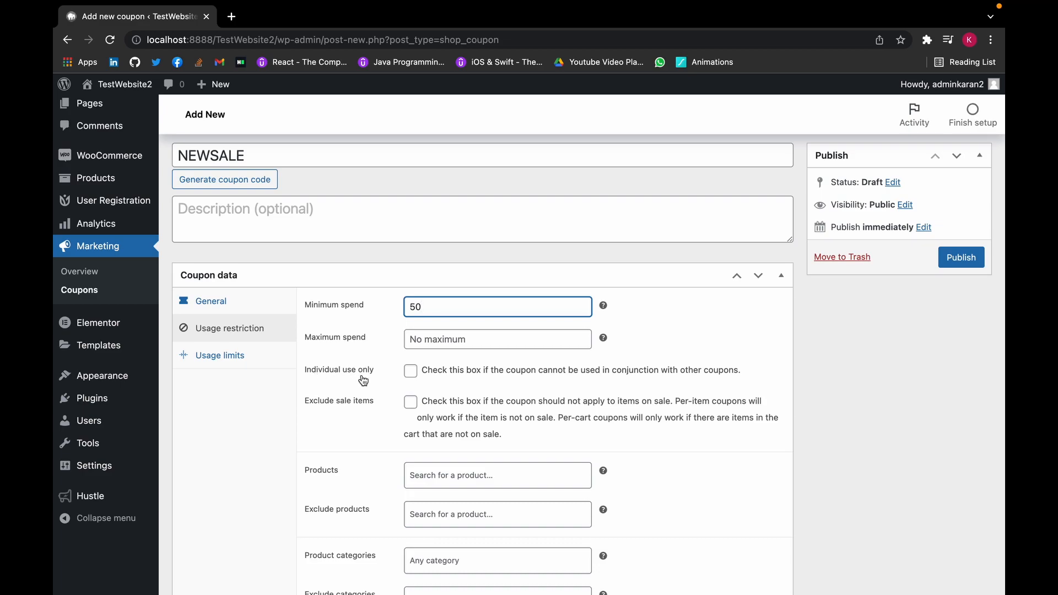
- Tick Individual use only and Exclude sale items for the coupon
click(410, 380)
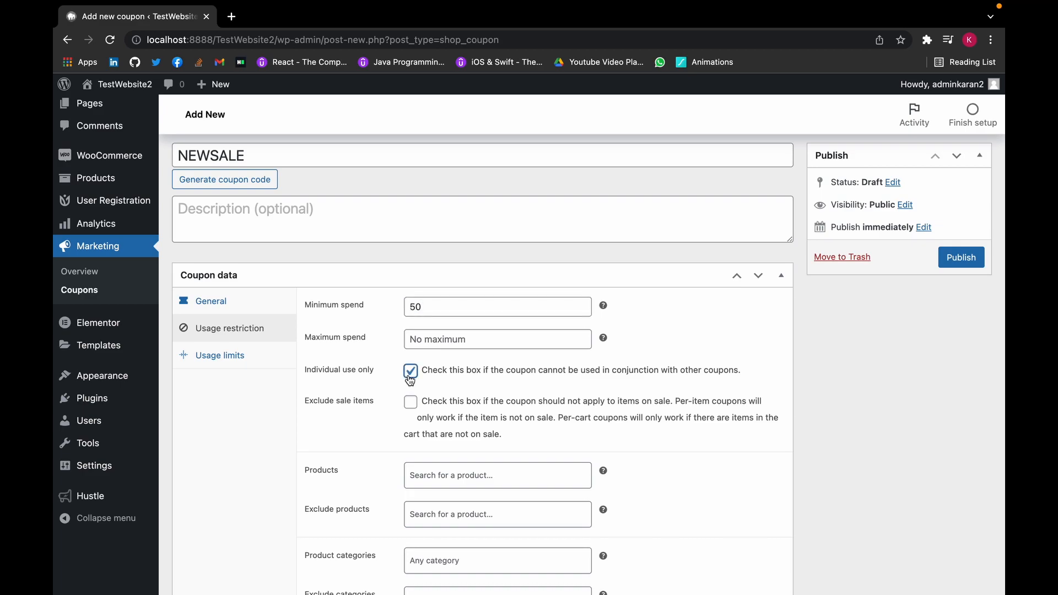
scroll(410, 379, down, 1)
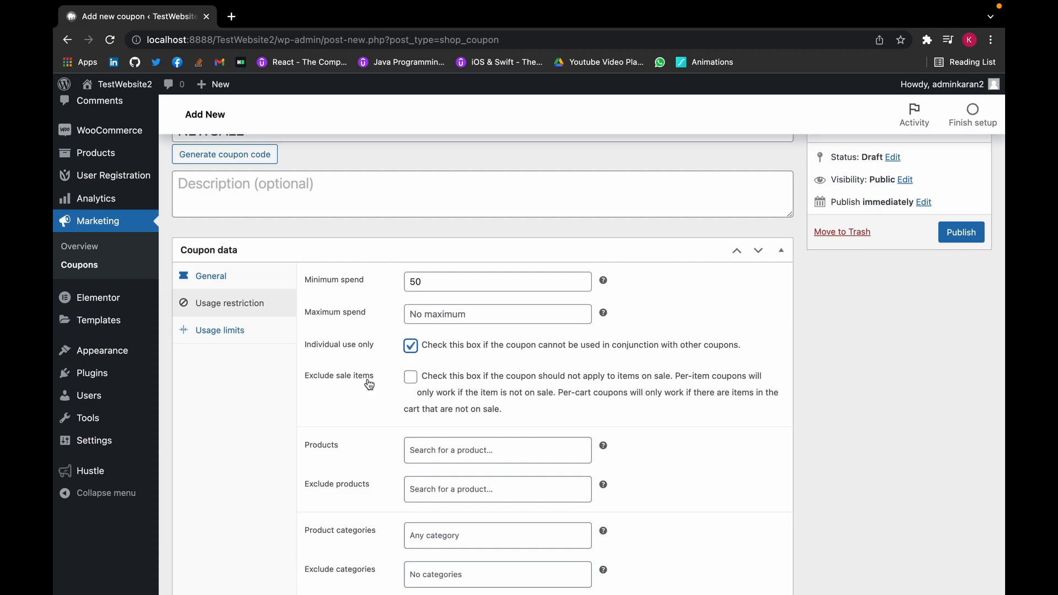
click(412, 380)
scroll(410, 384, down, 1)
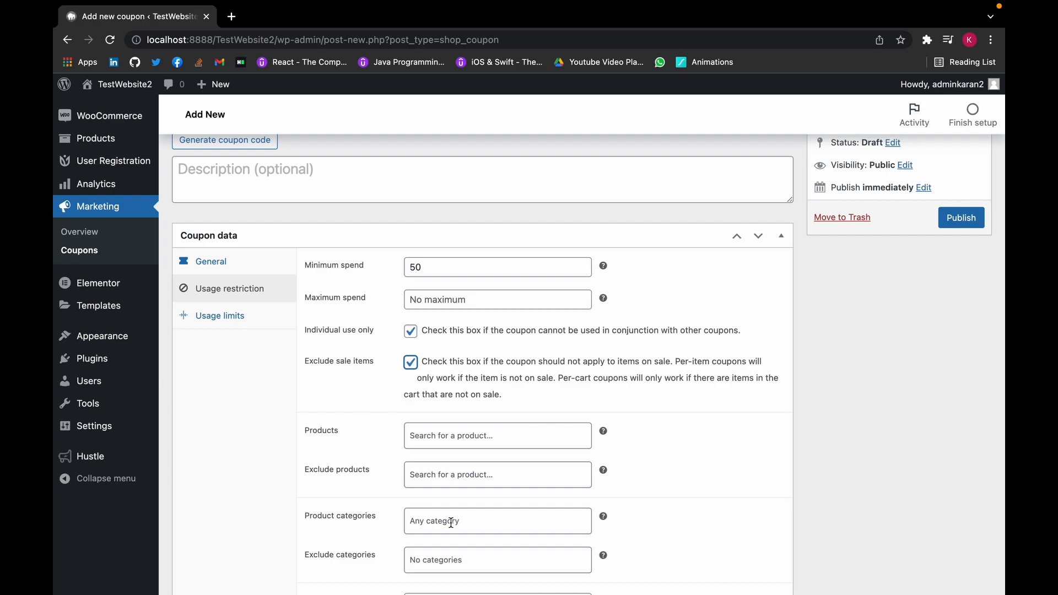
scroll(451, 523, down, 3)
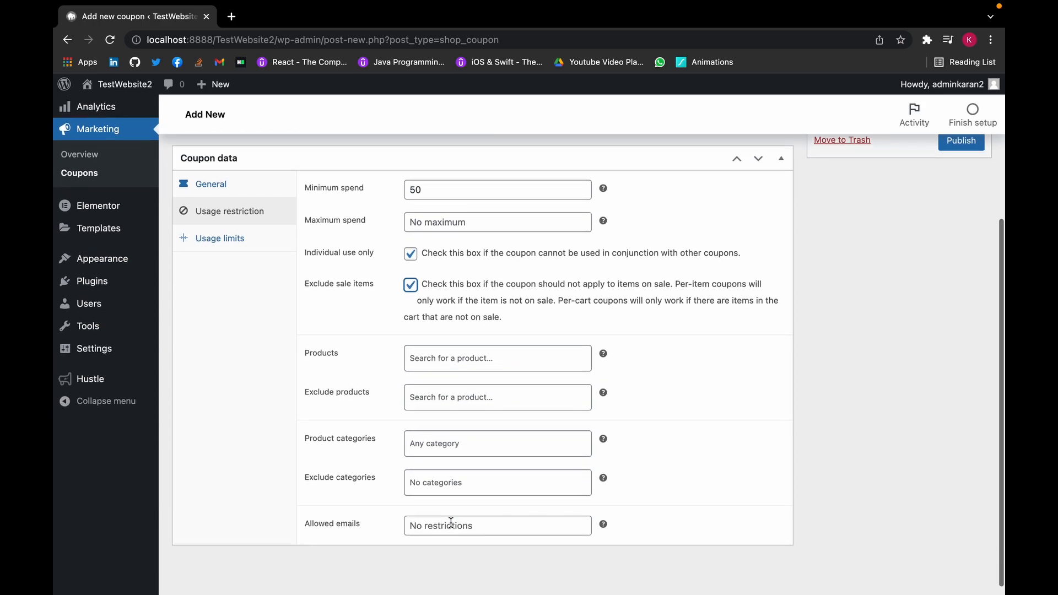
- Set usage limit per coupon to 100, items limit to 0, and per-user limit to 1
click(225, 247)
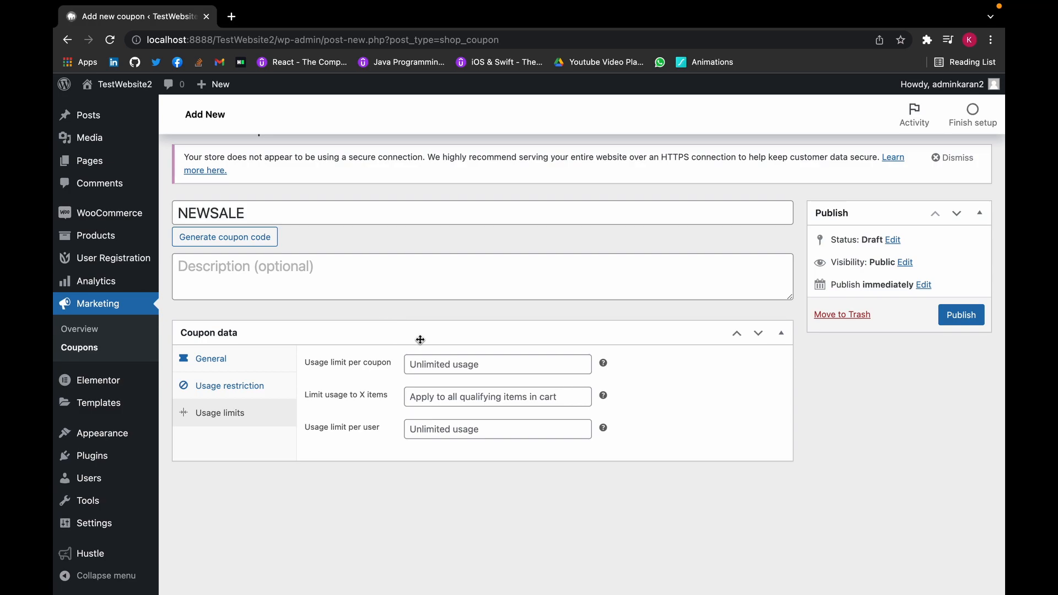
click(437, 366)
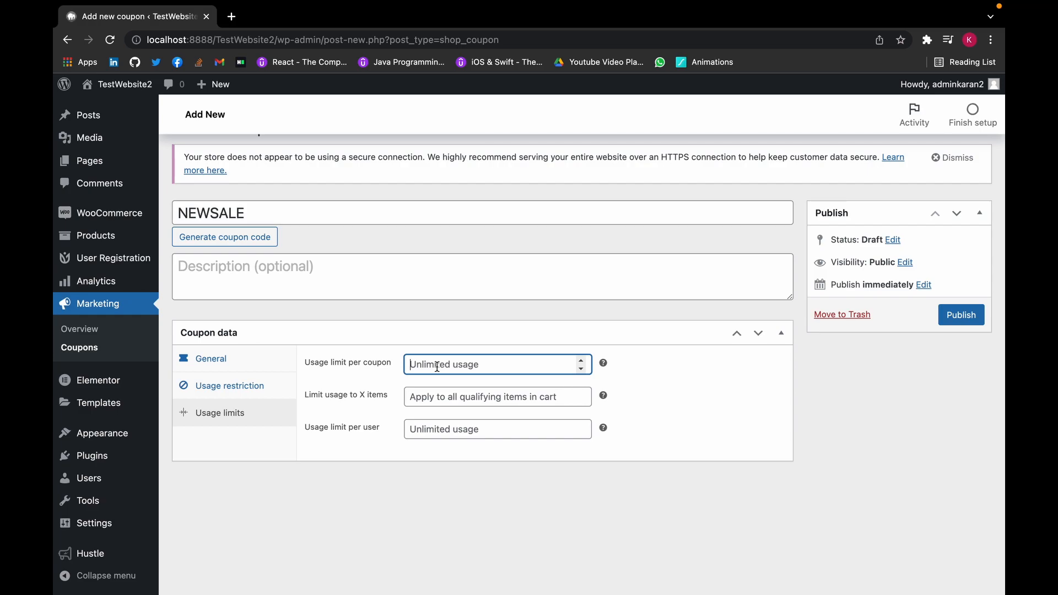
click(434, 430)
text(1)
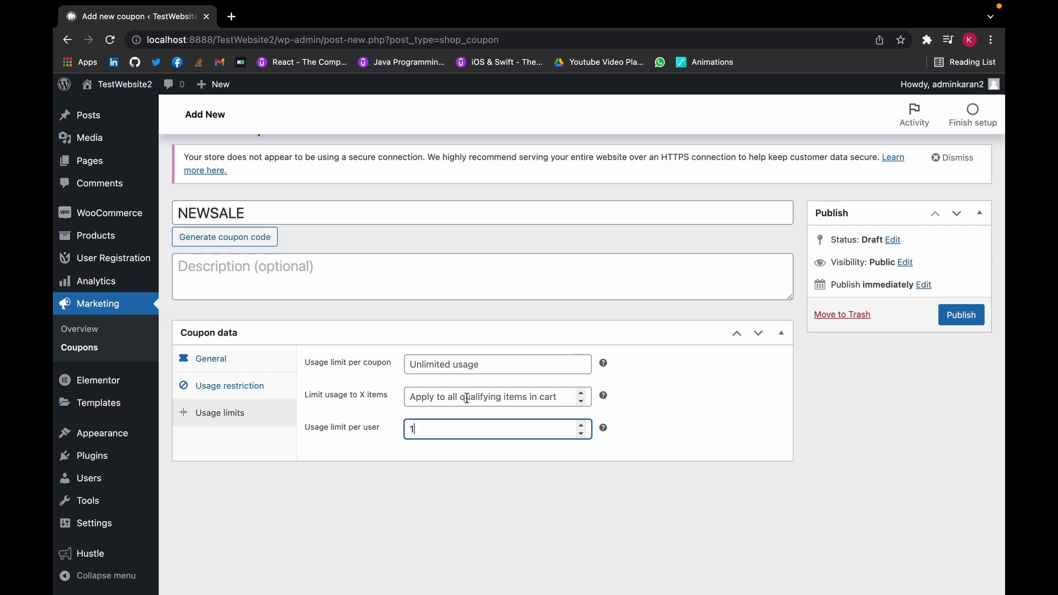
click(581, 400)
click(574, 364)
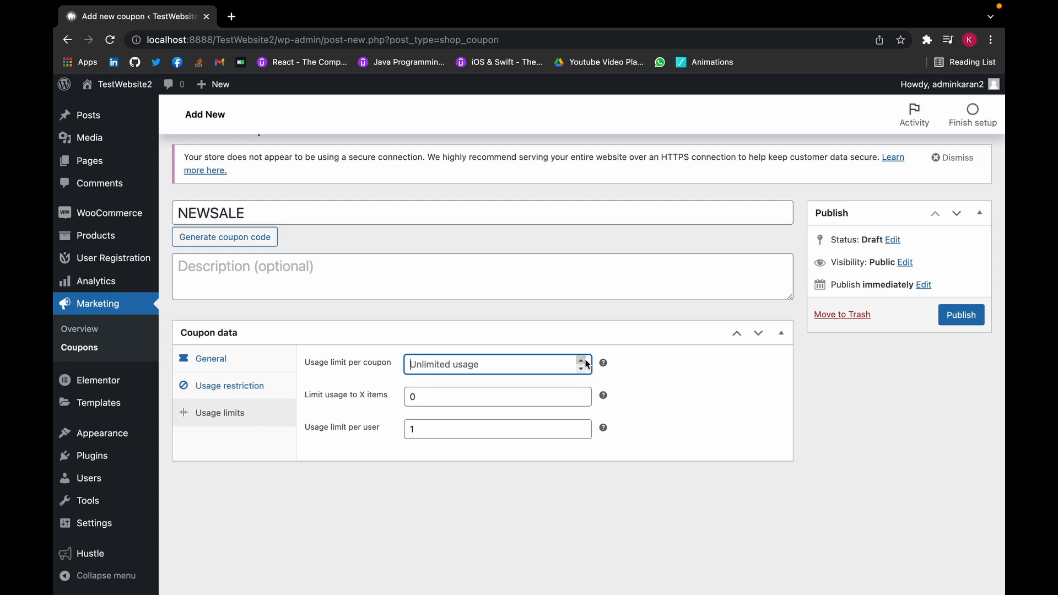
text(100)
- Publish the NEWSALE coupon and dismiss the storefront's holiday deal popup
click(970, 320)
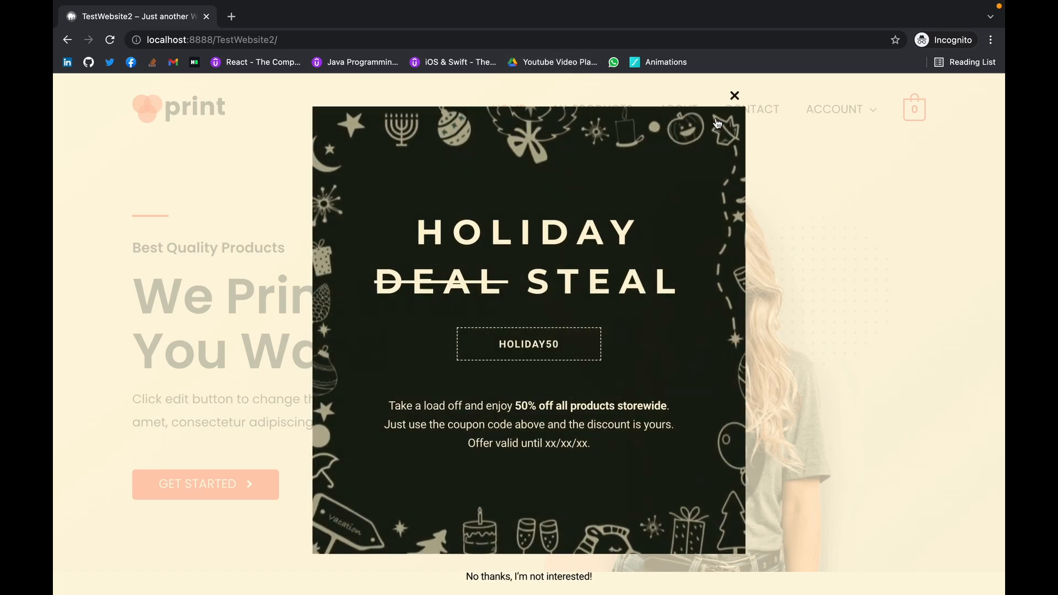
click(717, 117)
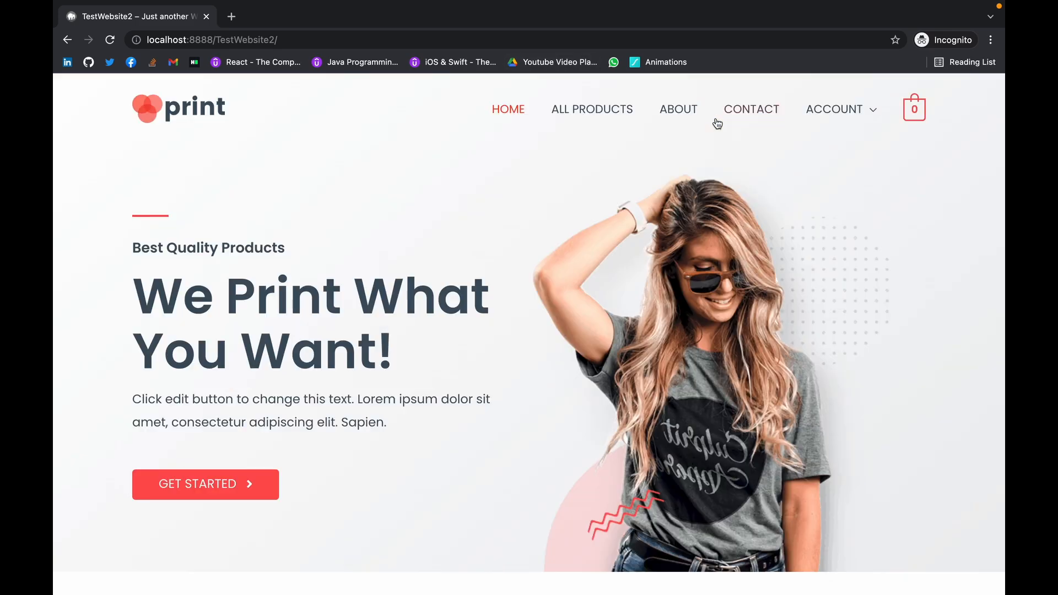
scroll(606, 303, down, 10)
scroll(605, 302, down, 6)
- Add the $15.00 Personalised Mug to the cart and view the cart page
click(609, 304)
scroll(640, 429, down, 2)
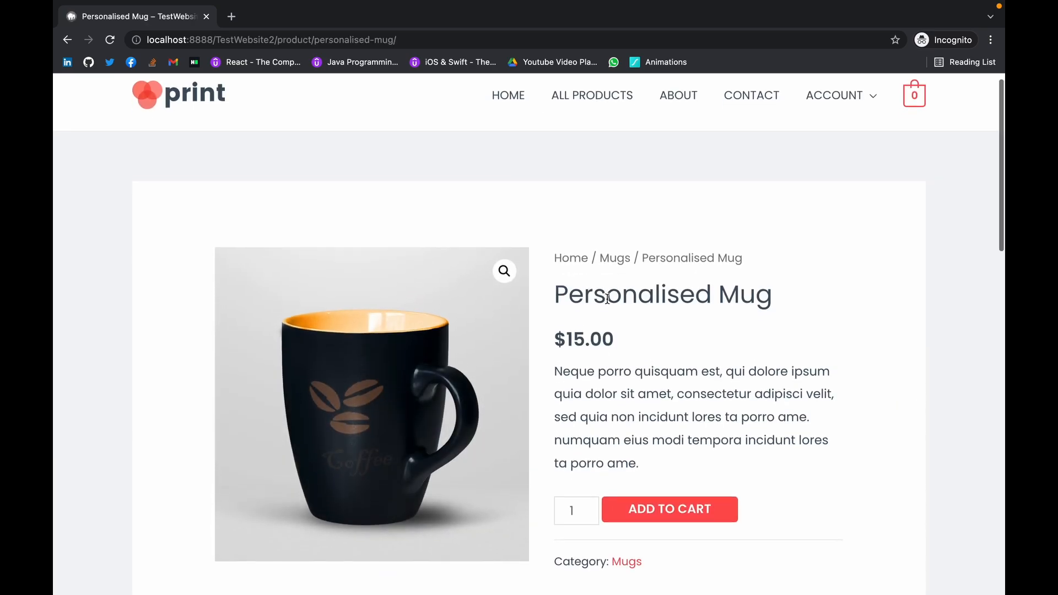
click(647, 453)
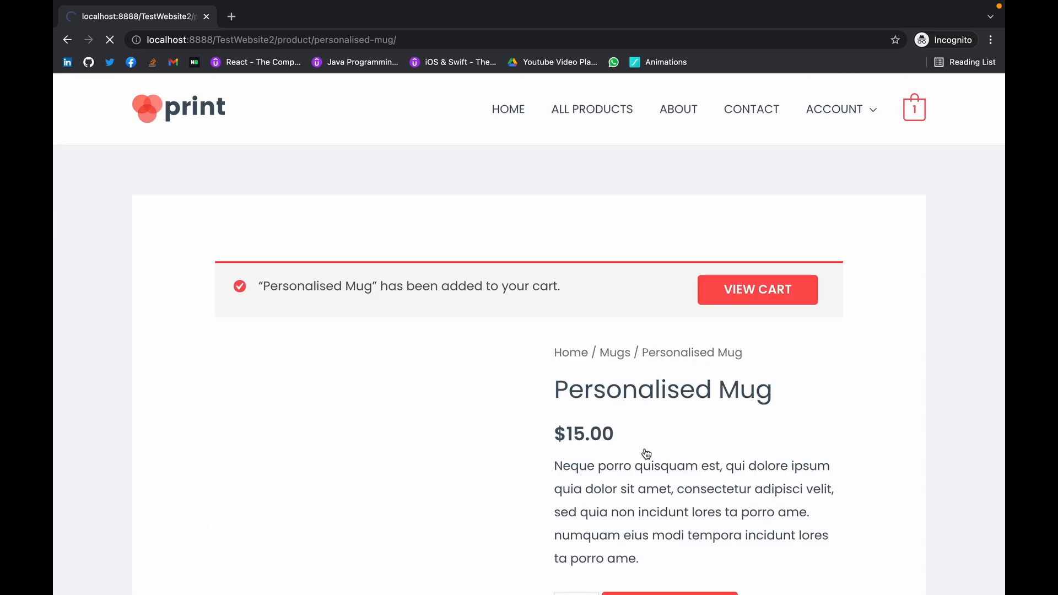
scroll(634, 425, down, 2)
scroll(633, 424, down, 3)
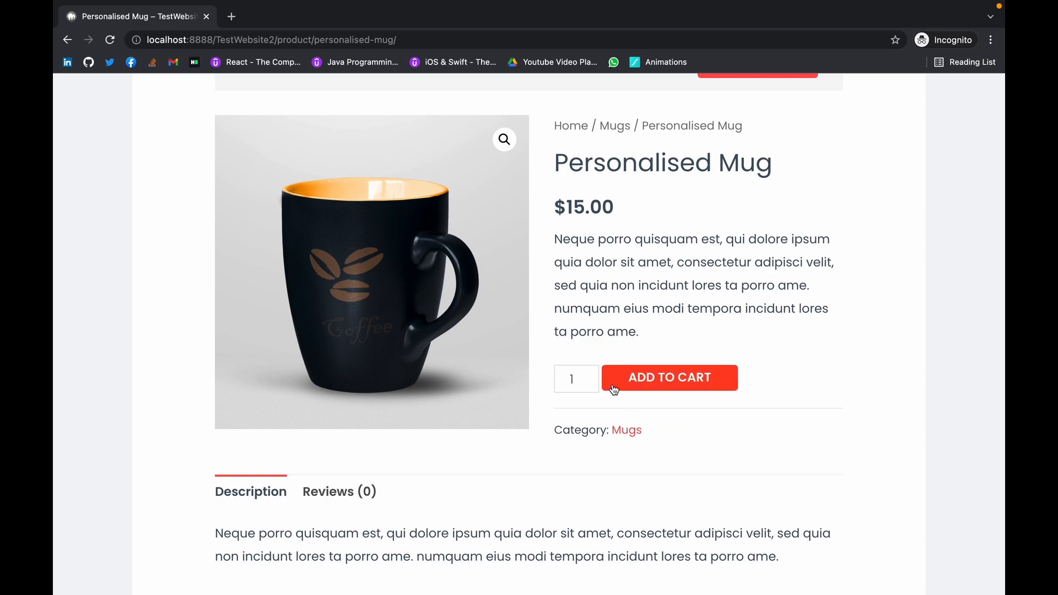
click(612, 390)
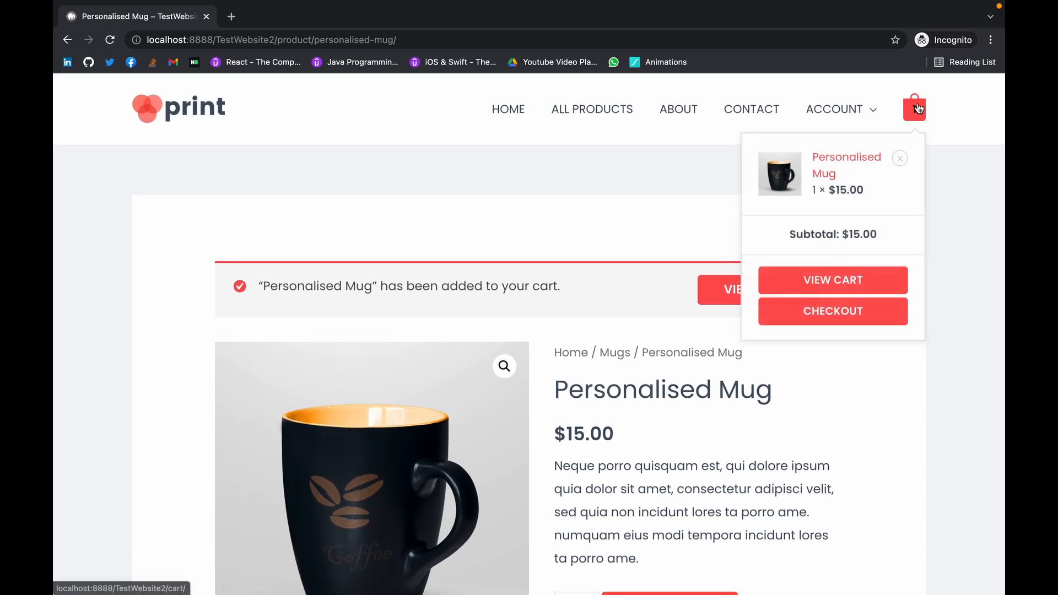
click(916, 109)
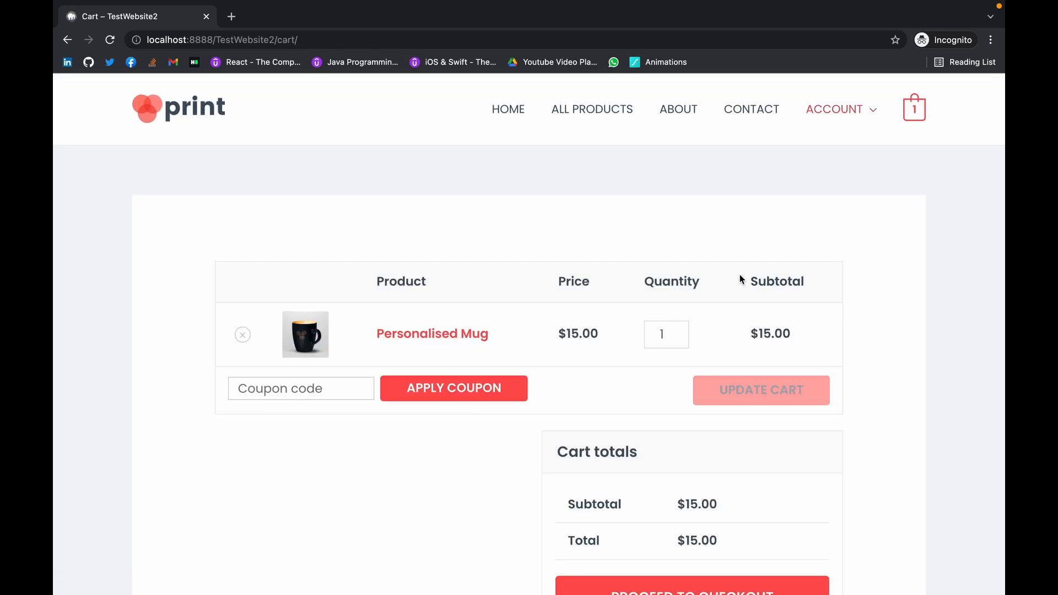
- Update the mug quantity to 4 and apply coupon code NEWSALE
click(682, 329)
click(684, 329)
click(683, 329)
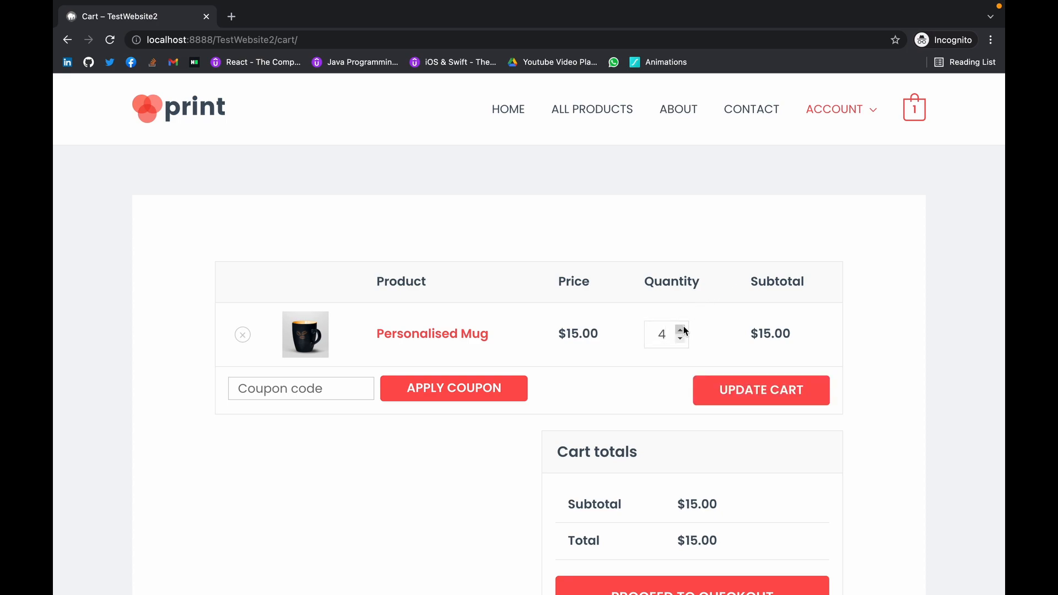
click(725, 401)
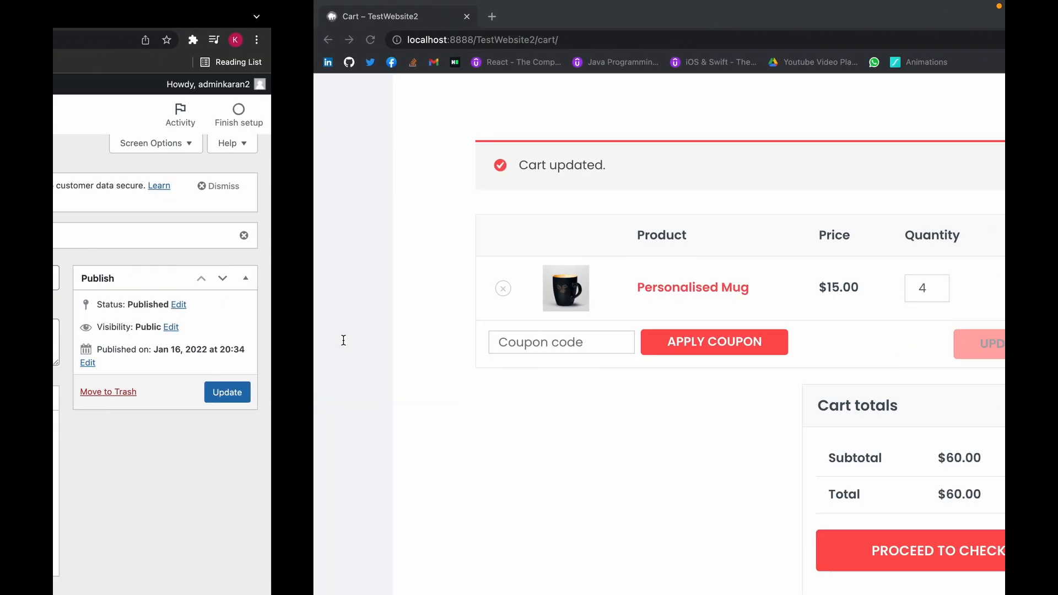
text(NEWSALE)
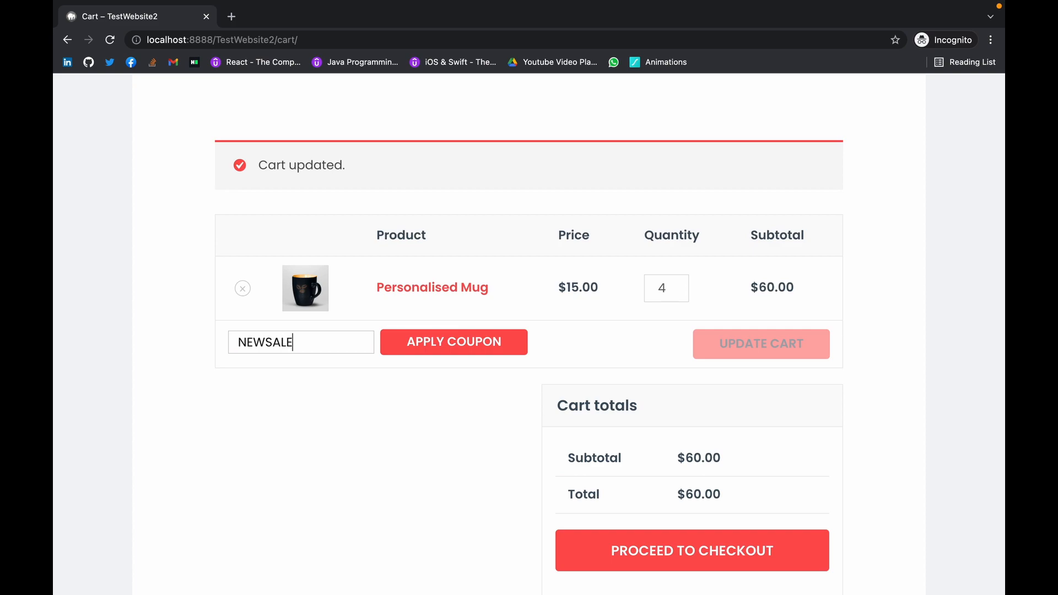
click(444, 347)
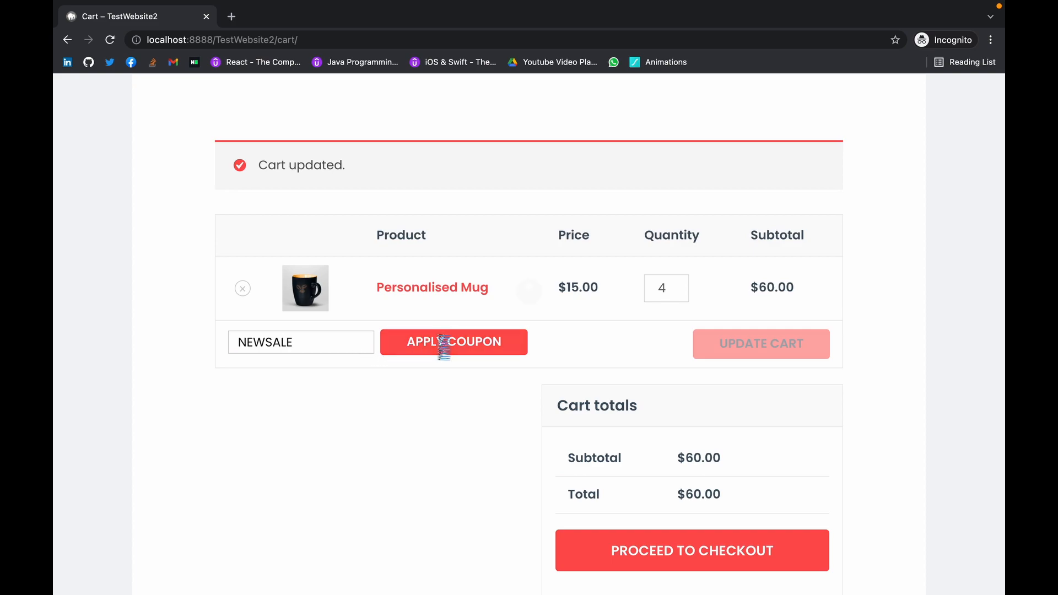